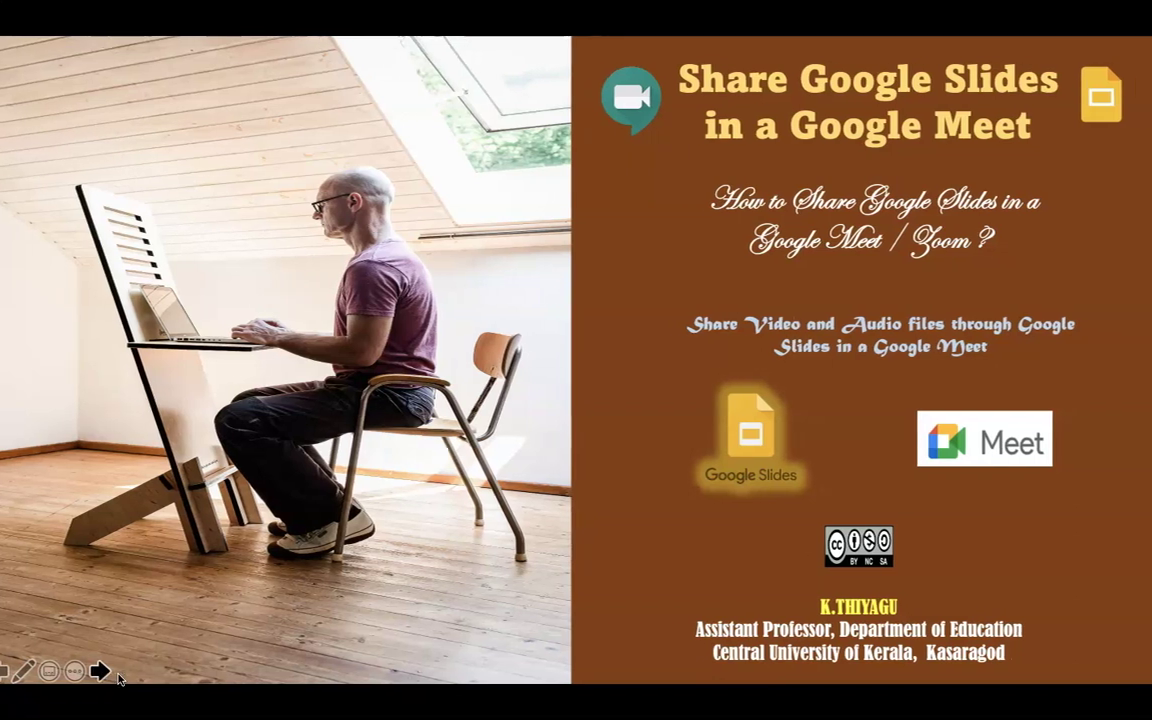
Leave the slideshow for the Meet call and close the Present now menu without choosing.
{"action": "left_click", "coordinate": [285, 175]}
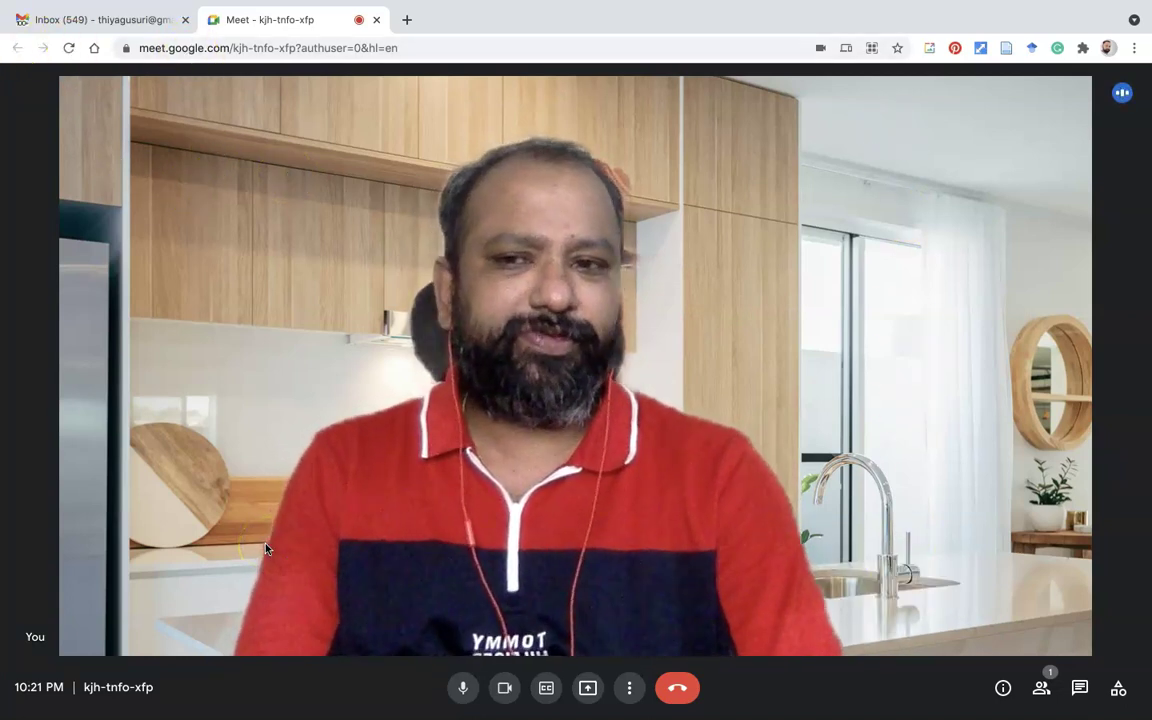
{"action": "left_click", "coordinate": [590, 696]}
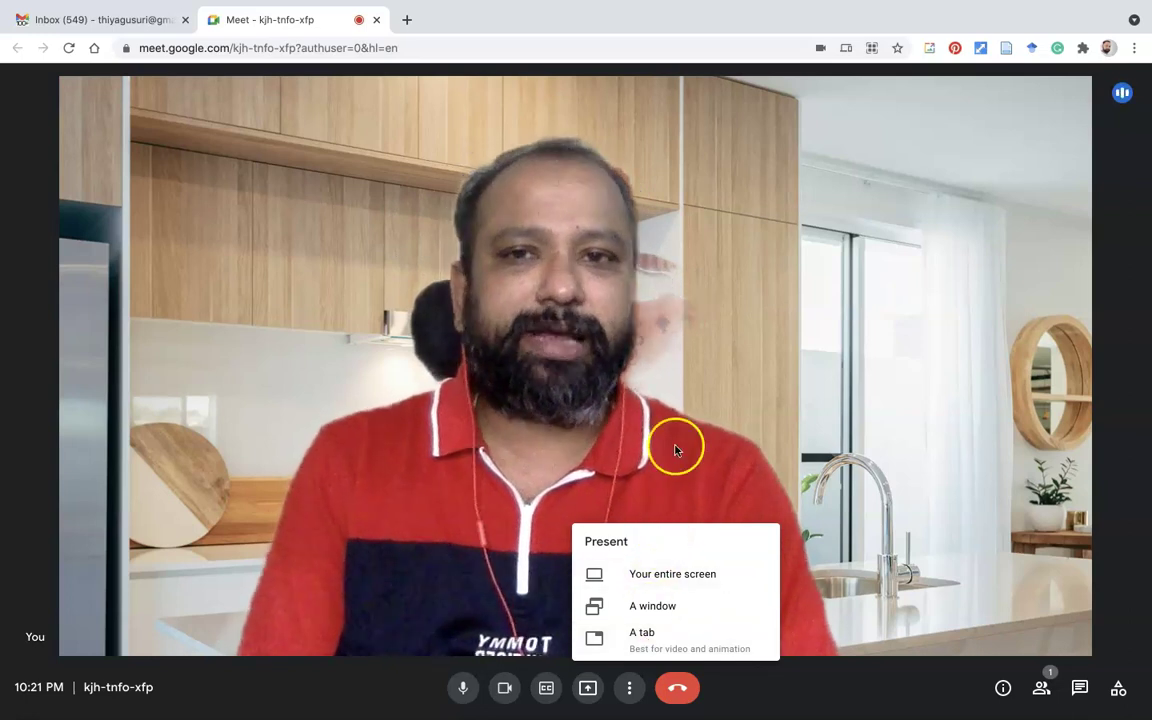
{"action": "left_click", "coordinate": [795, 418]}
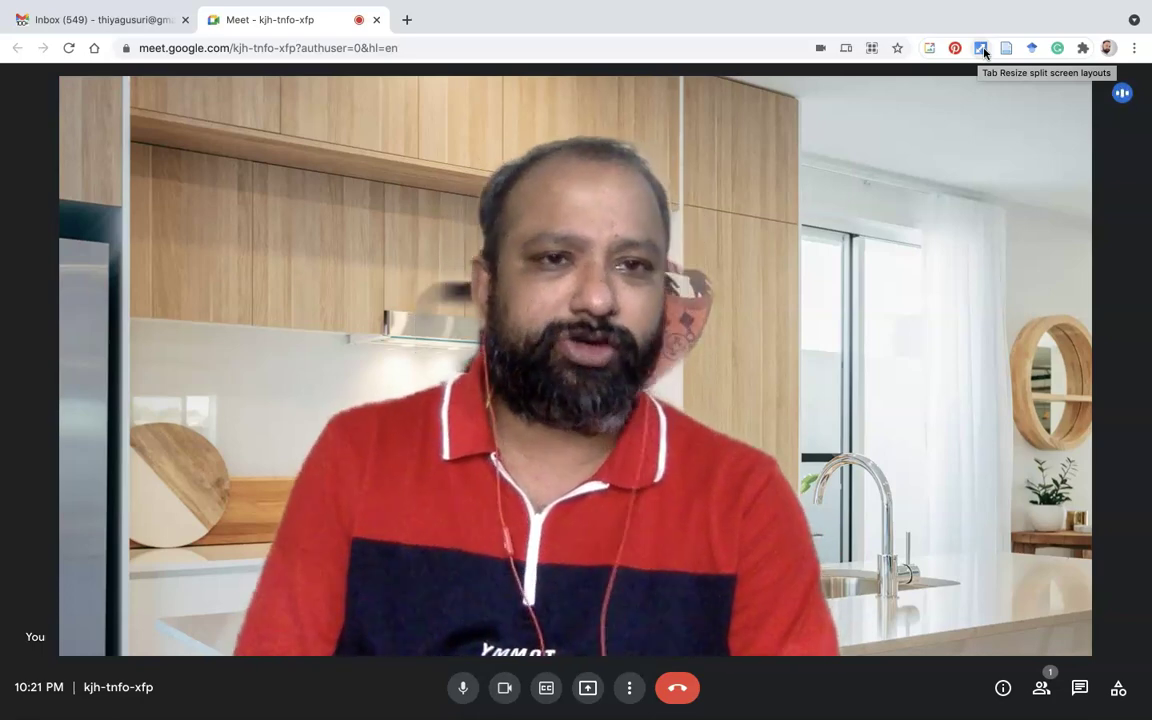
Apply Tab Resize's 1x2 layout with Empty Tab: Meet on the left, a new tab on the right.
{"action": "left_click", "coordinate": [984, 52]}
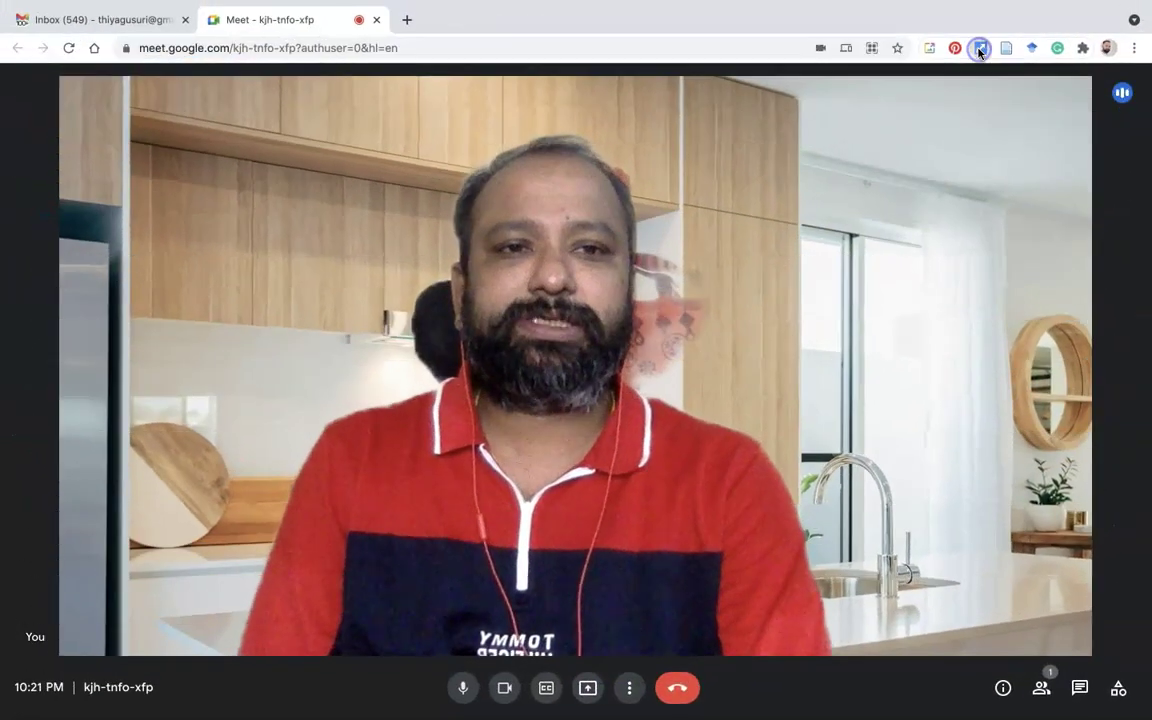
{"action": "left_click", "coordinate": [980, 50]}
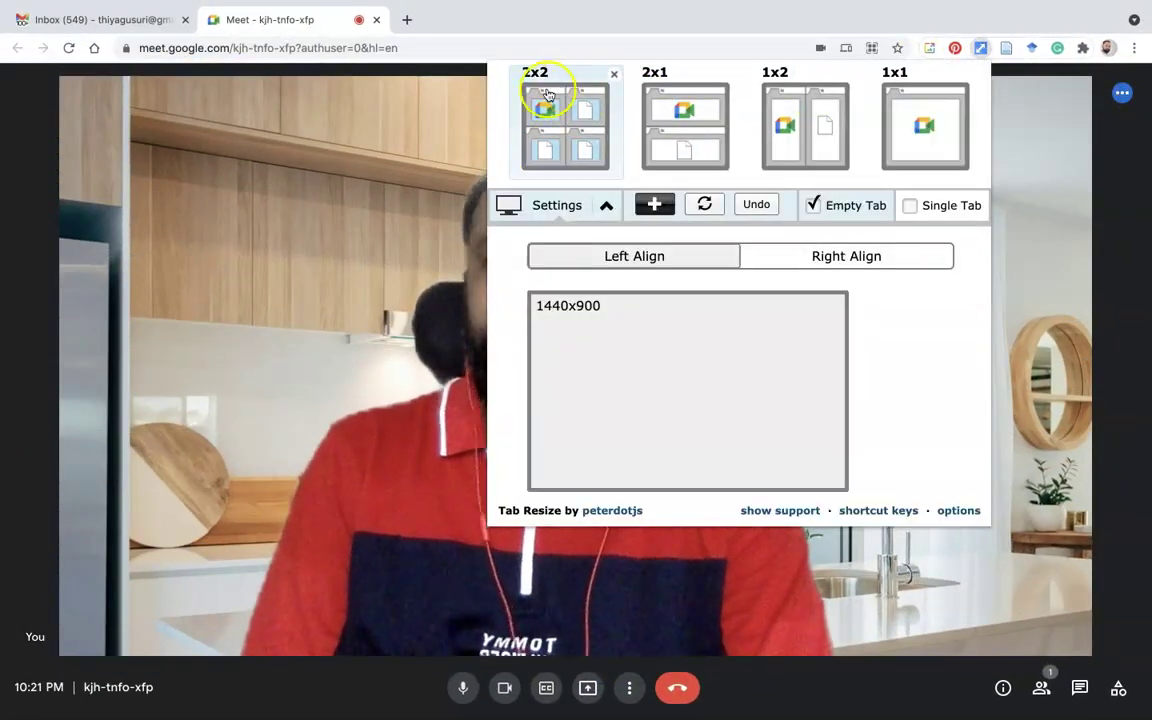
{"action": "left_click", "coordinate": [800, 126]}
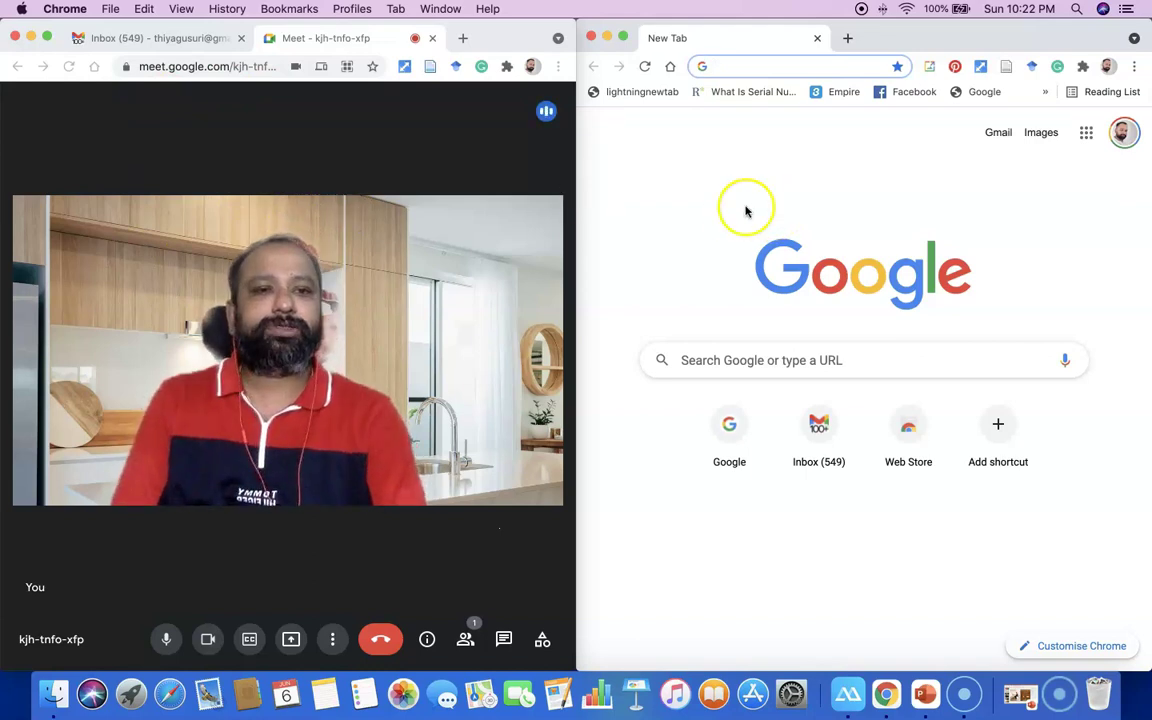
Launch Google Drive from the Google apps grid in the right-hand window.
{"action": "left_click", "coordinate": [1088, 136]}
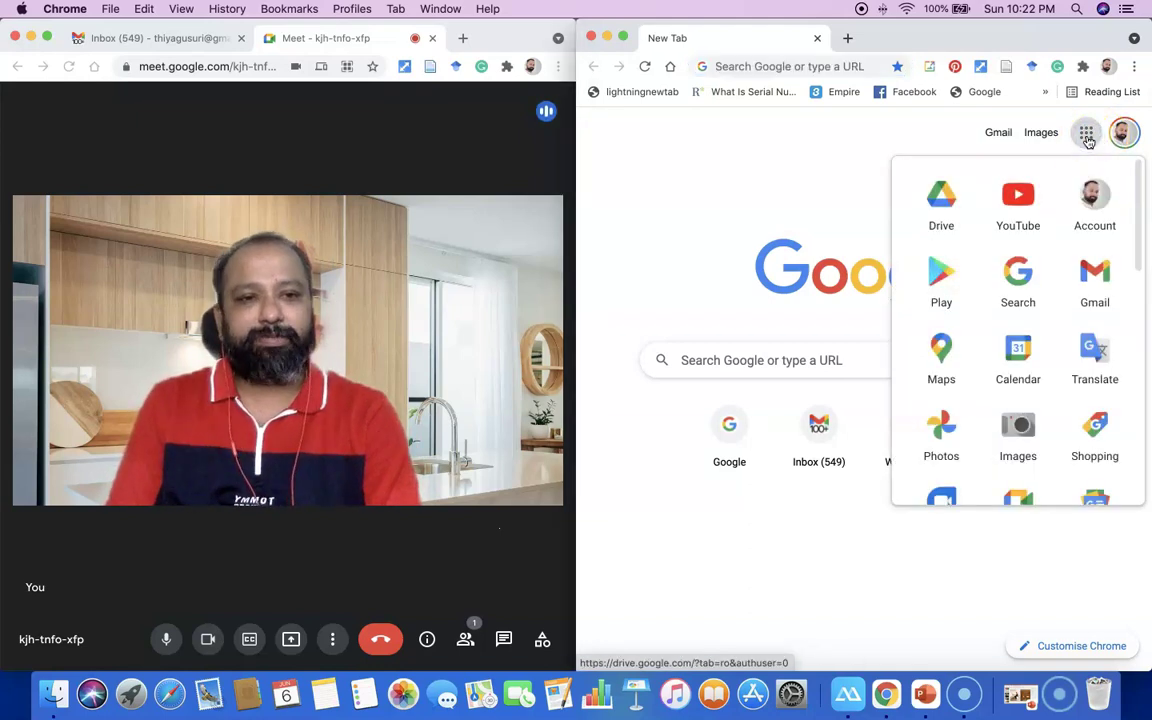
{"action": "left_click", "coordinate": [955, 221]}
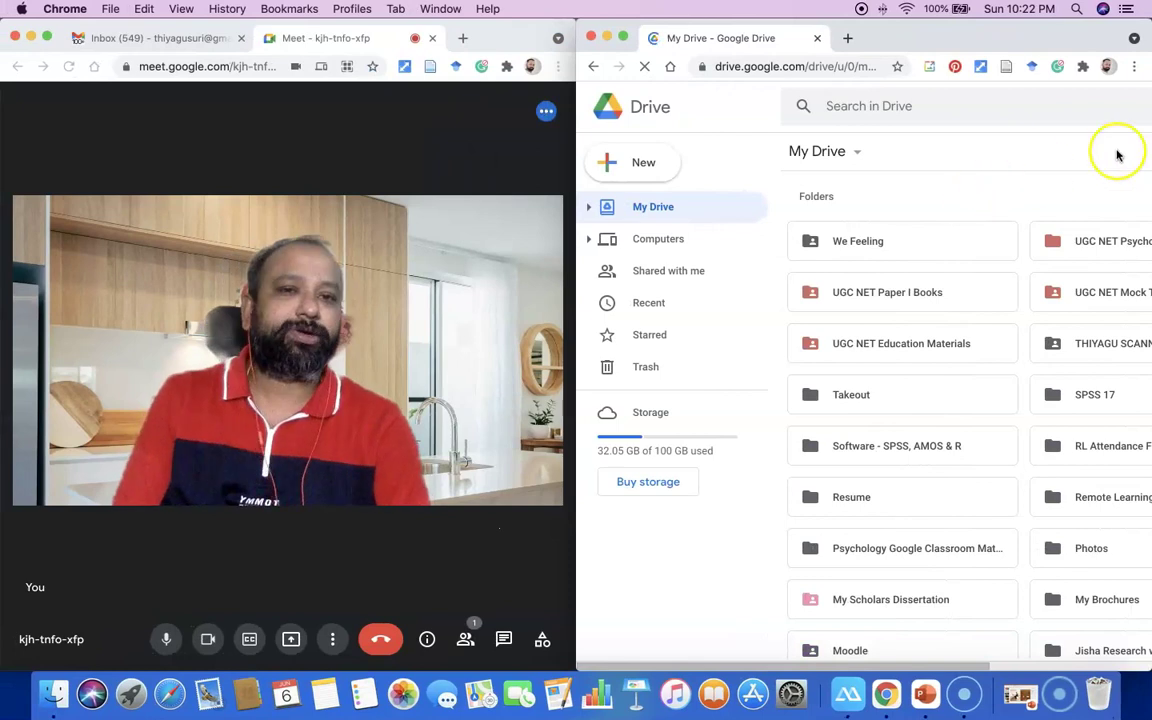
Filter the Drive search to type:presentation and scroll through the presentation results.
{"action": "left_click", "coordinate": [874, 106]}
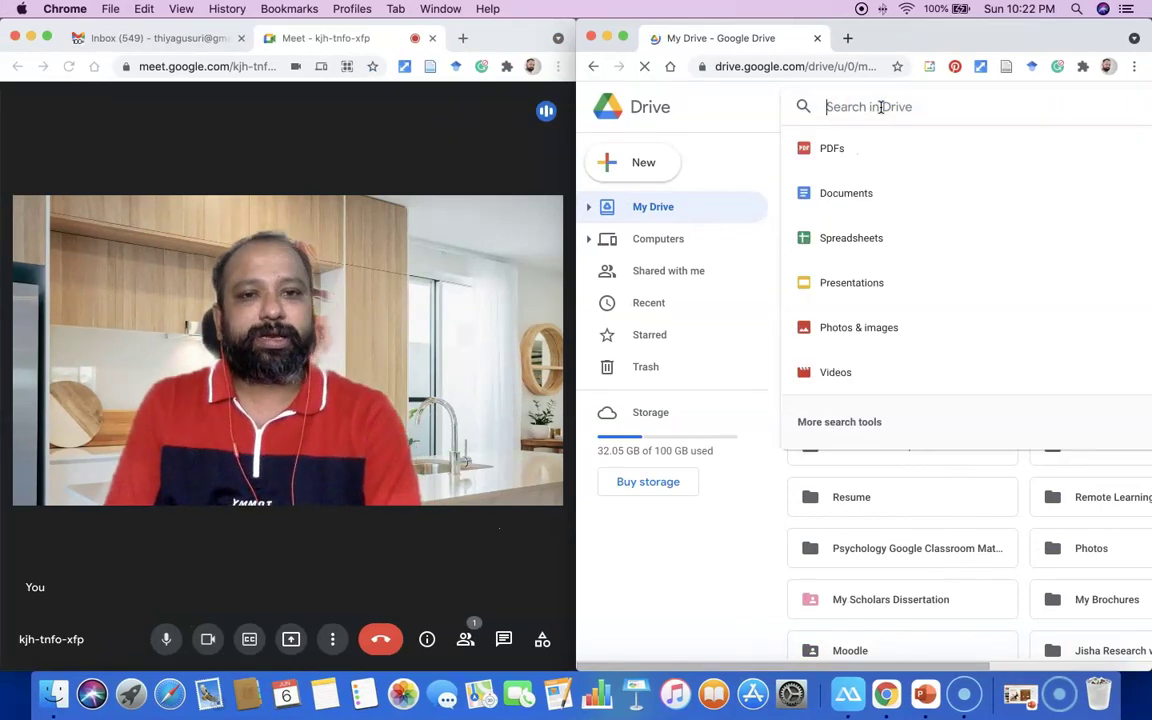
{"action": "left_click", "coordinate": [834, 286]}
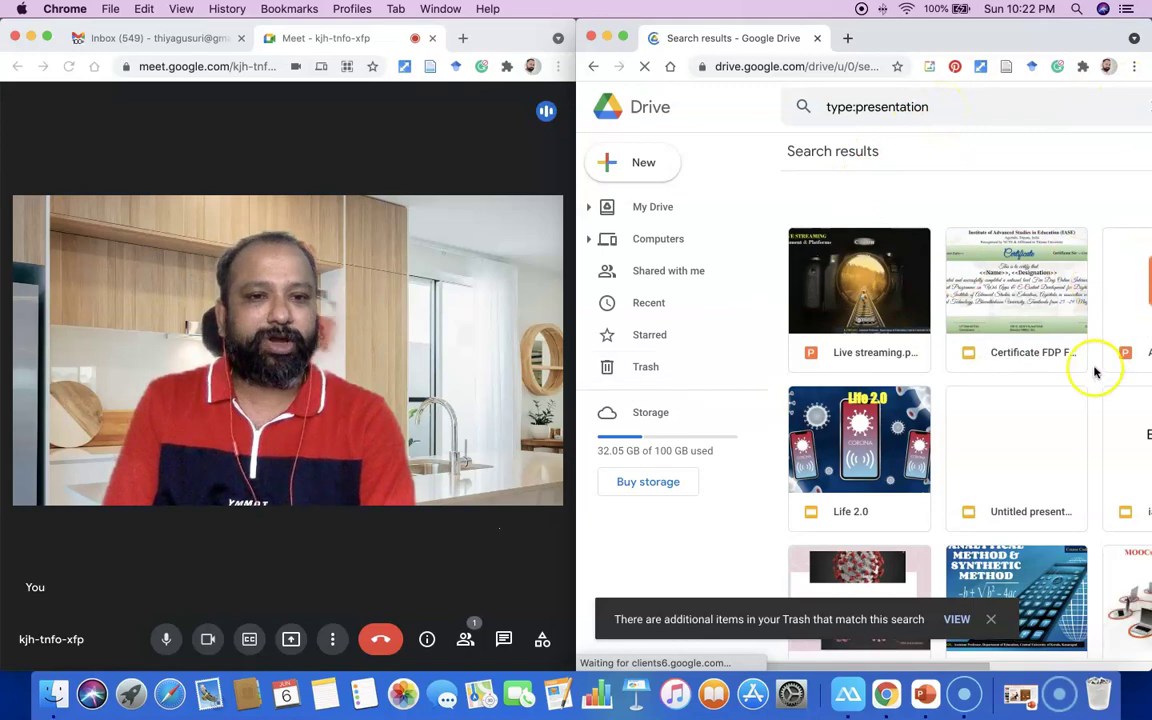
{"action": "scroll", "coordinate": [1027, 391], "scroll_direction": "down", "scroll_amount": 3}
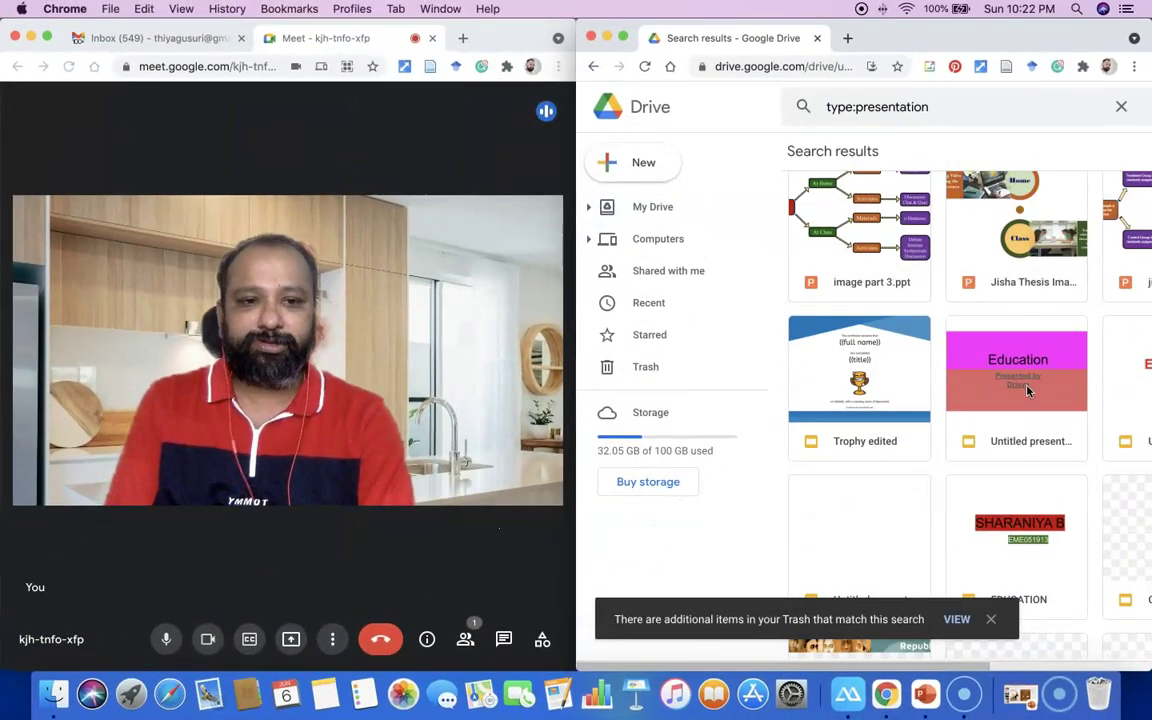
{"action": "scroll", "coordinate": [1027, 391], "scroll_direction": "down", "scroll_amount": 5}
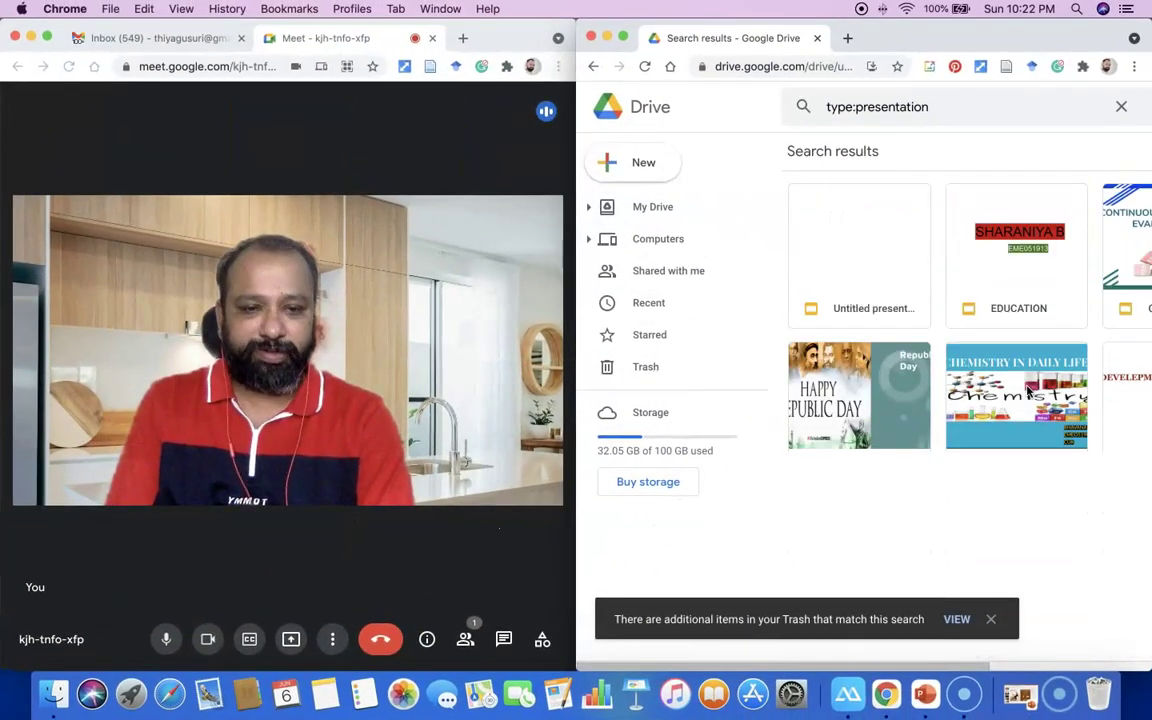
{"action": "scroll", "coordinate": [1027, 391], "scroll_direction": "up", "scroll_amount": 6}
{"action": "scroll", "coordinate": [1027, 391], "scroll_direction": "up", "scroll_amount": 10}
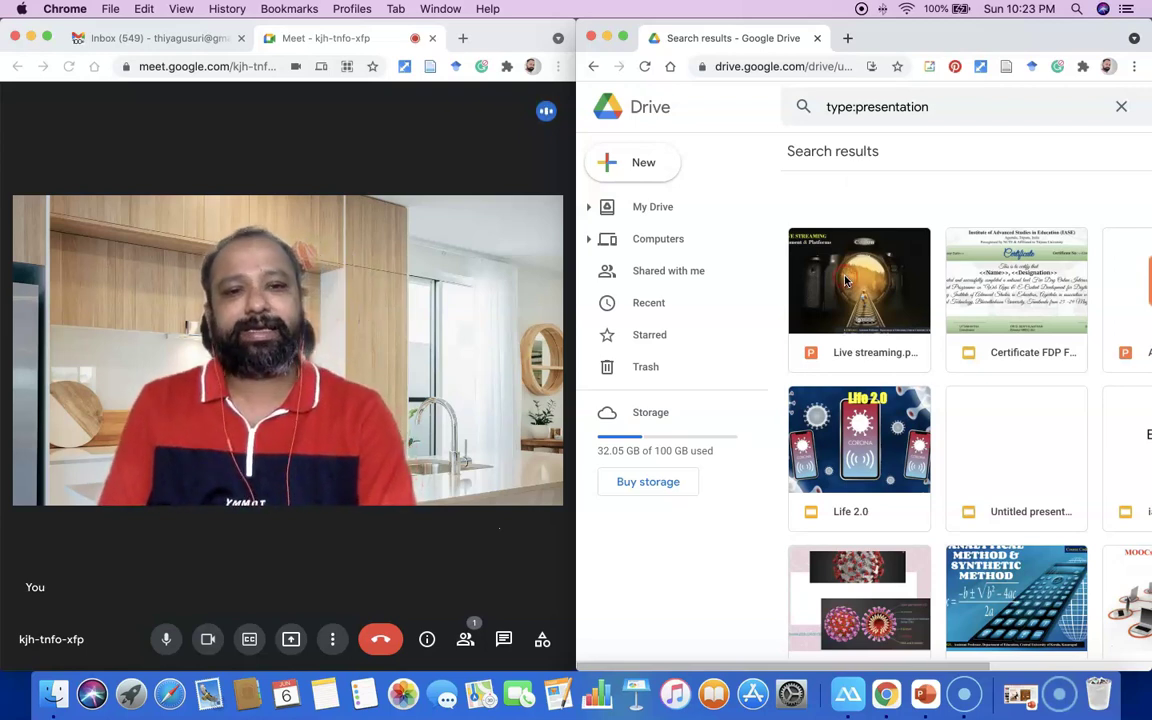
Open Live streaming.pptx in Google Slides through the file's Open with menu.
{"action": "right_click", "coordinate": [845, 281]}
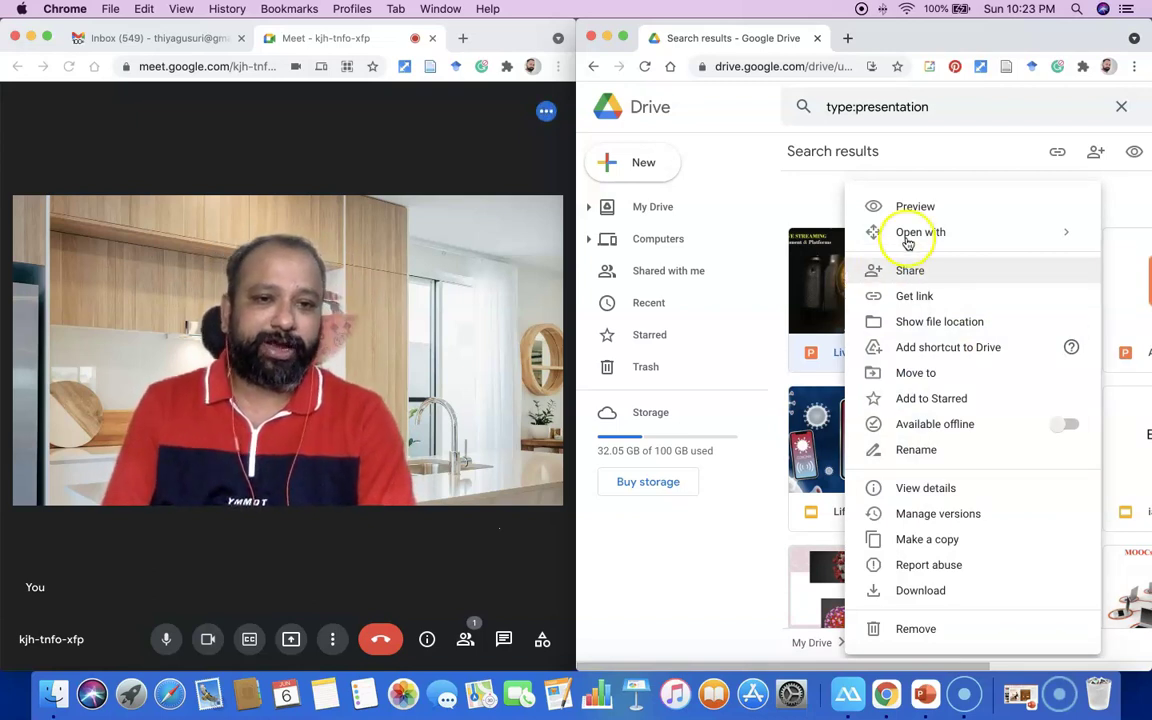
{"action": "mouse_move", "coordinate": [920, 236]}
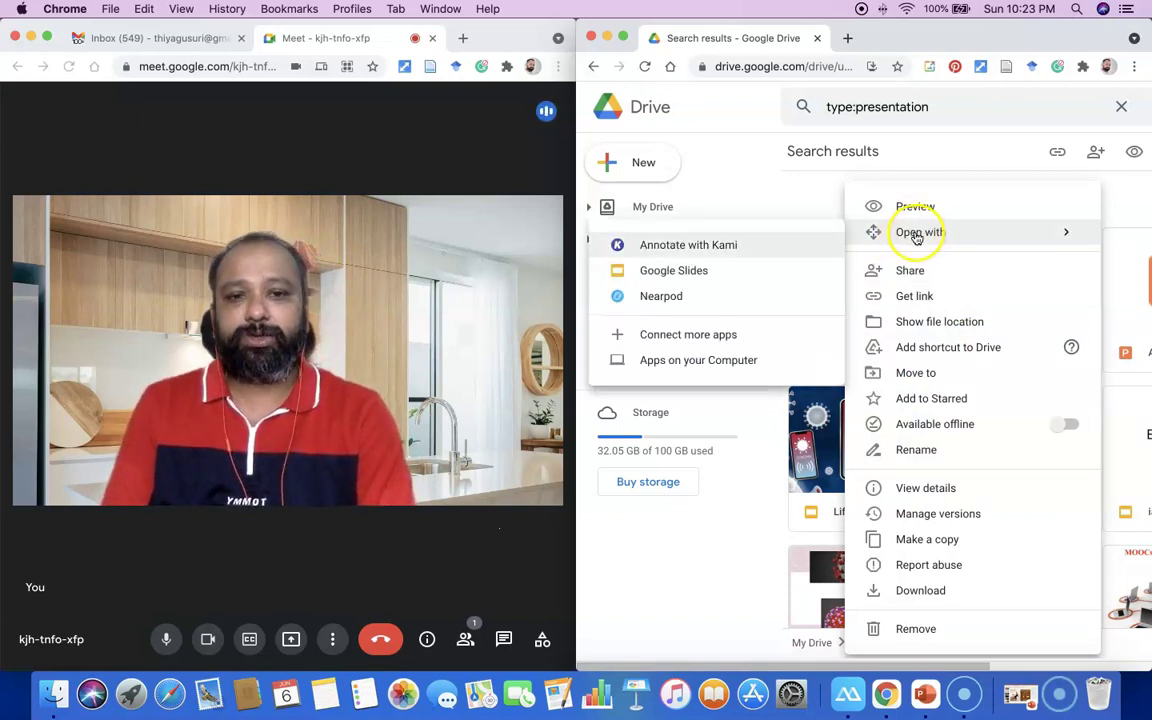
{"action": "left_click", "coordinate": [740, 280]}
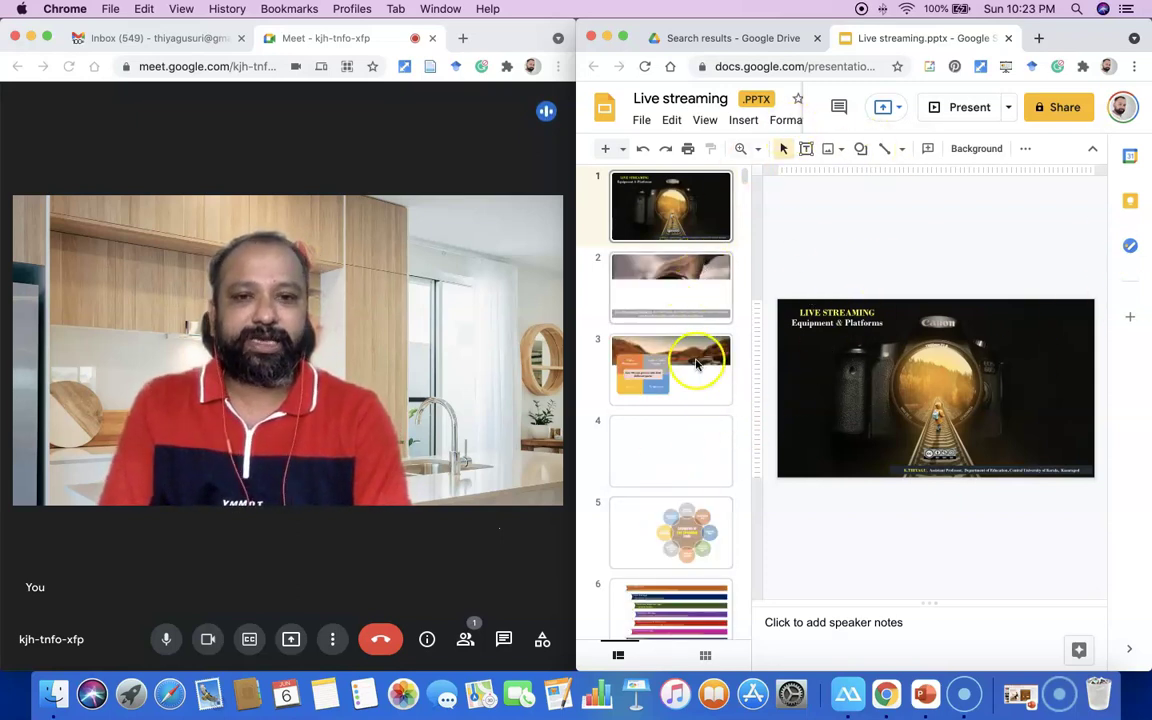
Expand the Live streaming Slides window to full screen.
{"action": "scroll", "coordinate": [697, 352], "scroll_direction": "down", "scroll_amount": 3}
{"action": "scroll", "coordinate": [697, 352], "scroll_direction": "up", "scroll_amount": 2}
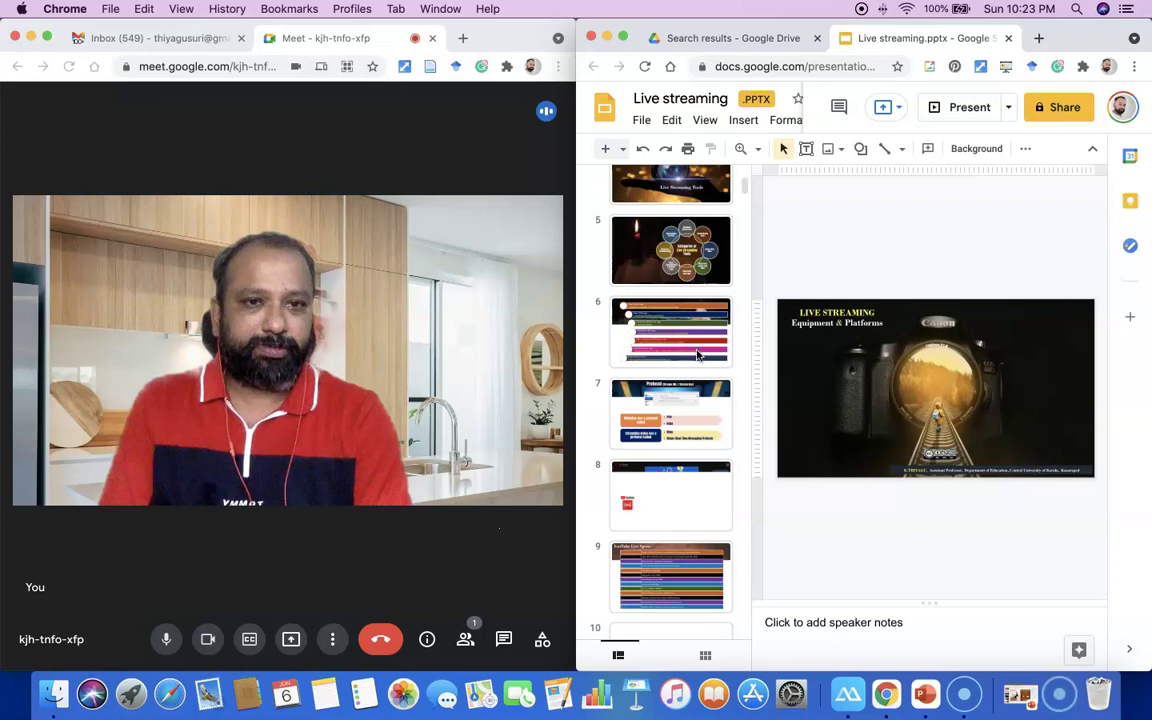
{"action": "left_click", "coordinate": [623, 38]}
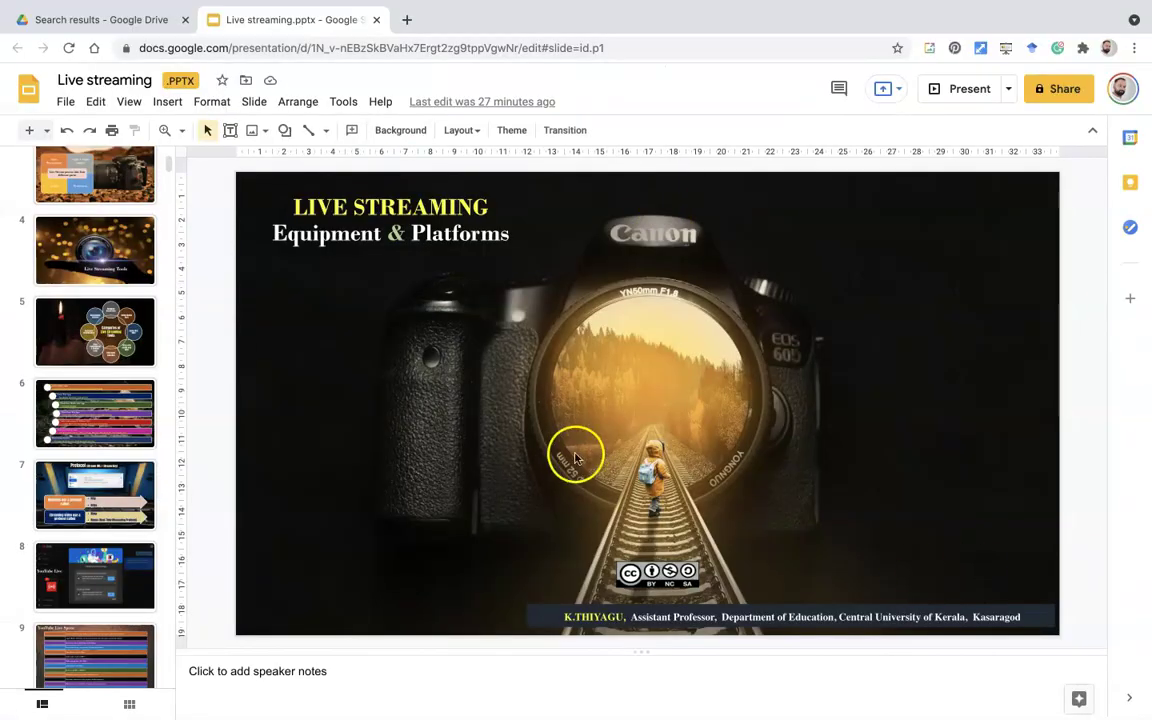
Step through the deck with the Down arrow toward slide 6, then use Present.
{"action": "key", "text": "Down"}
{"action": "key", "text": "Down"}
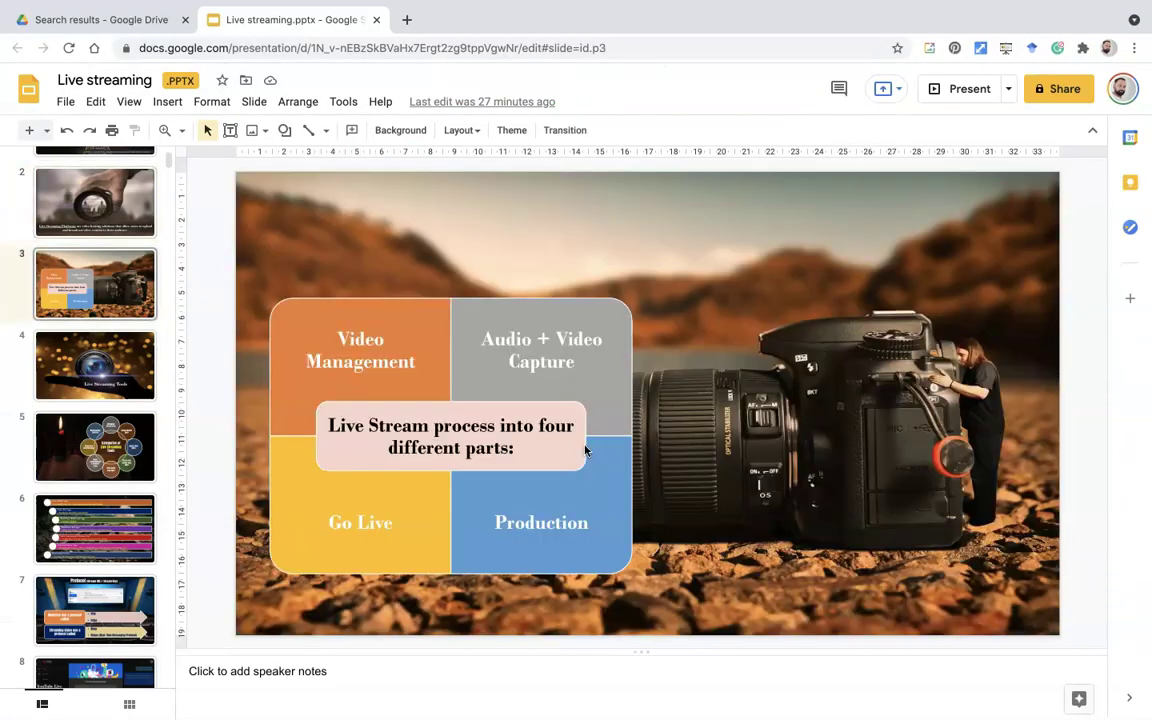
{"action": "key", "text": "Down"}
{"action": "key", "text": "Down"}
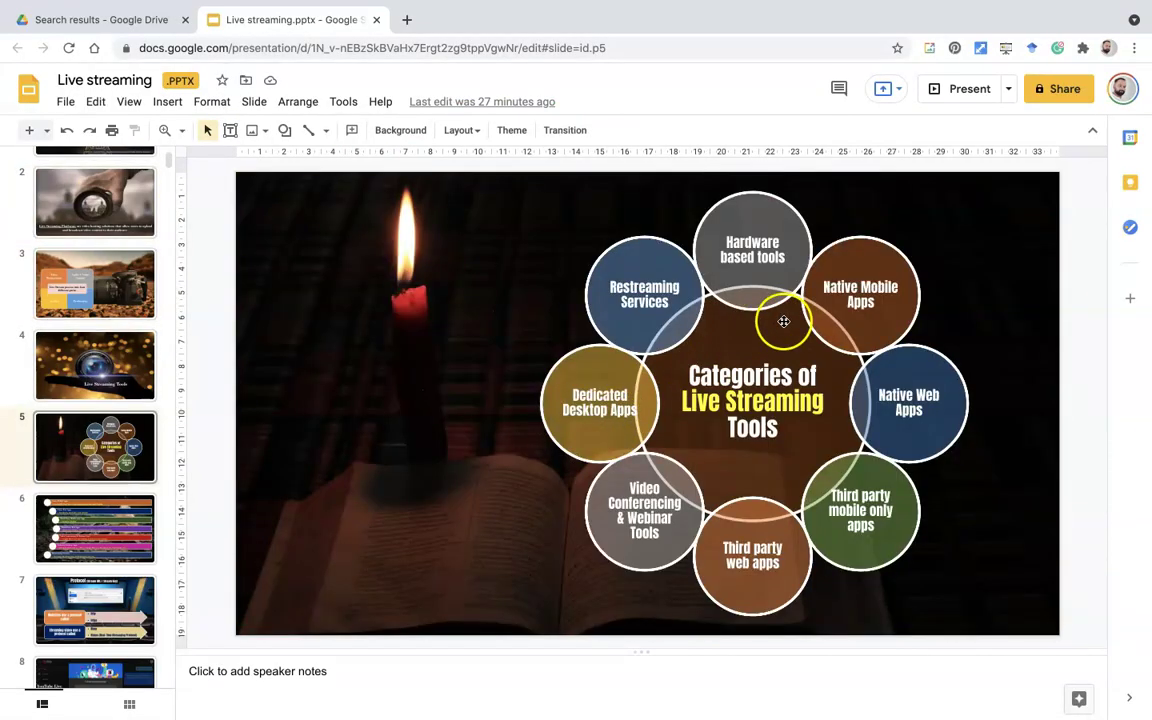
{"action": "key", "text": "Down"}
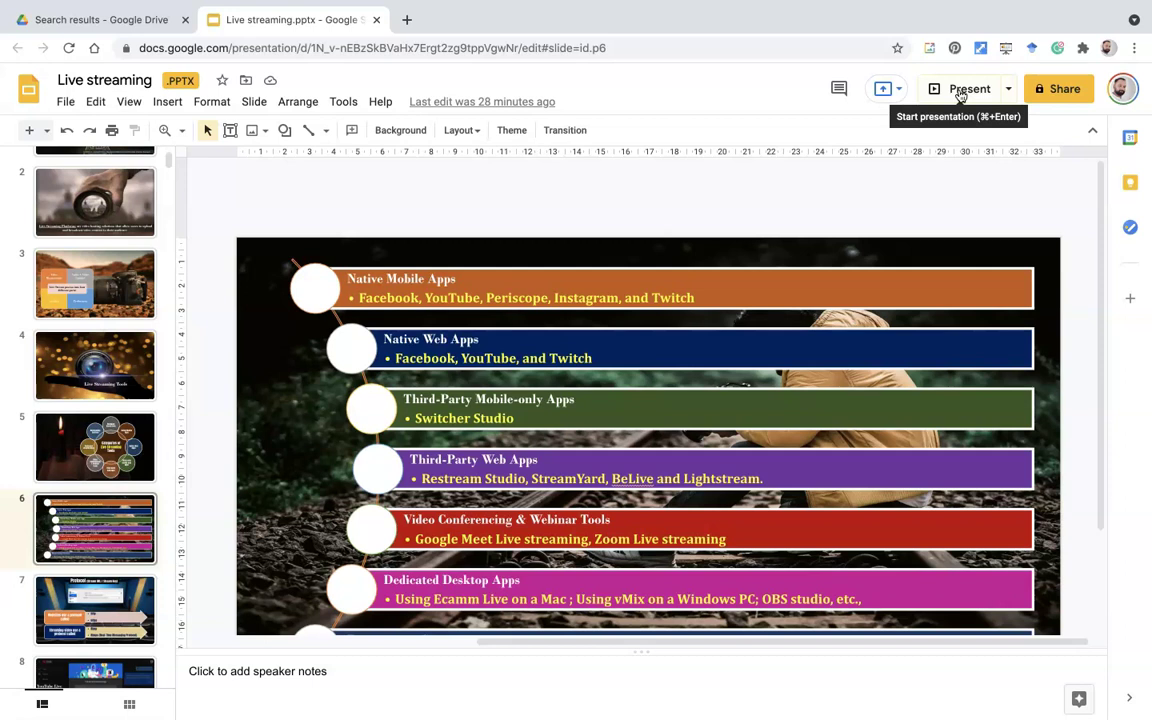
{"action": "left_click", "coordinate": [928, 92]}
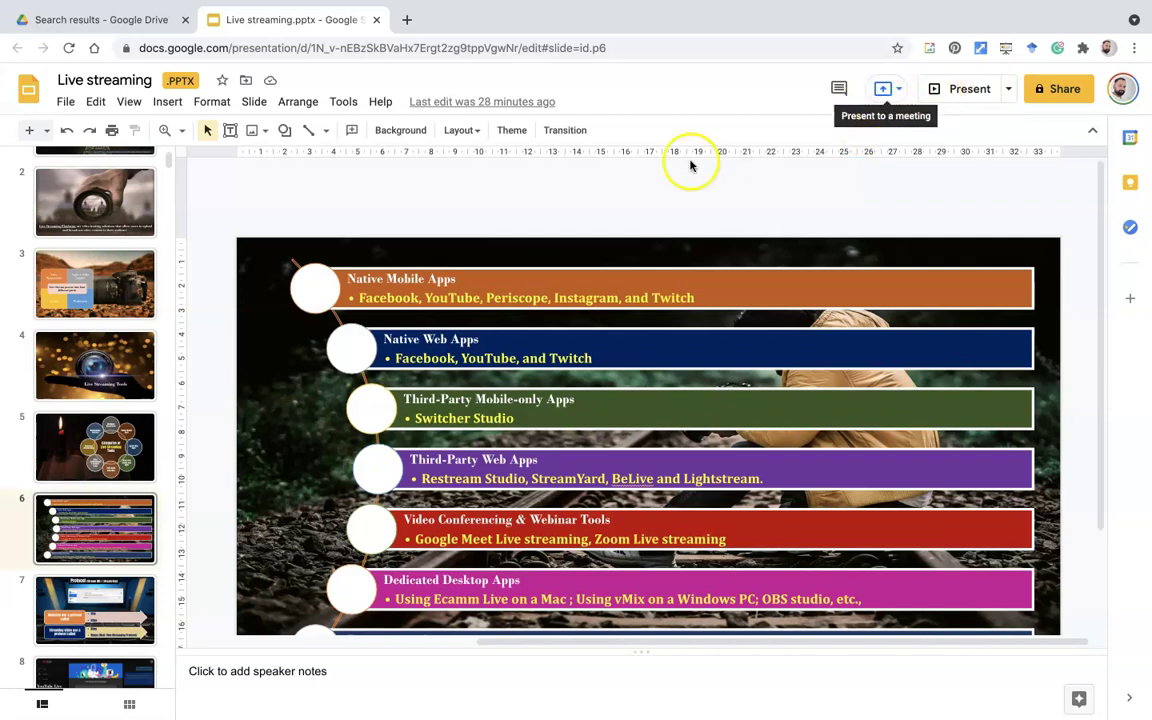
{"action": "scroll", "coordinate": [13, 226], "scroll_direction": "up", "scroll_amount": 2}
Return to slide 1, try the present-to-meeting panel twice, then tile the deck beside Meet.
{"action": "left_click", "coordinate": [96, 219]}
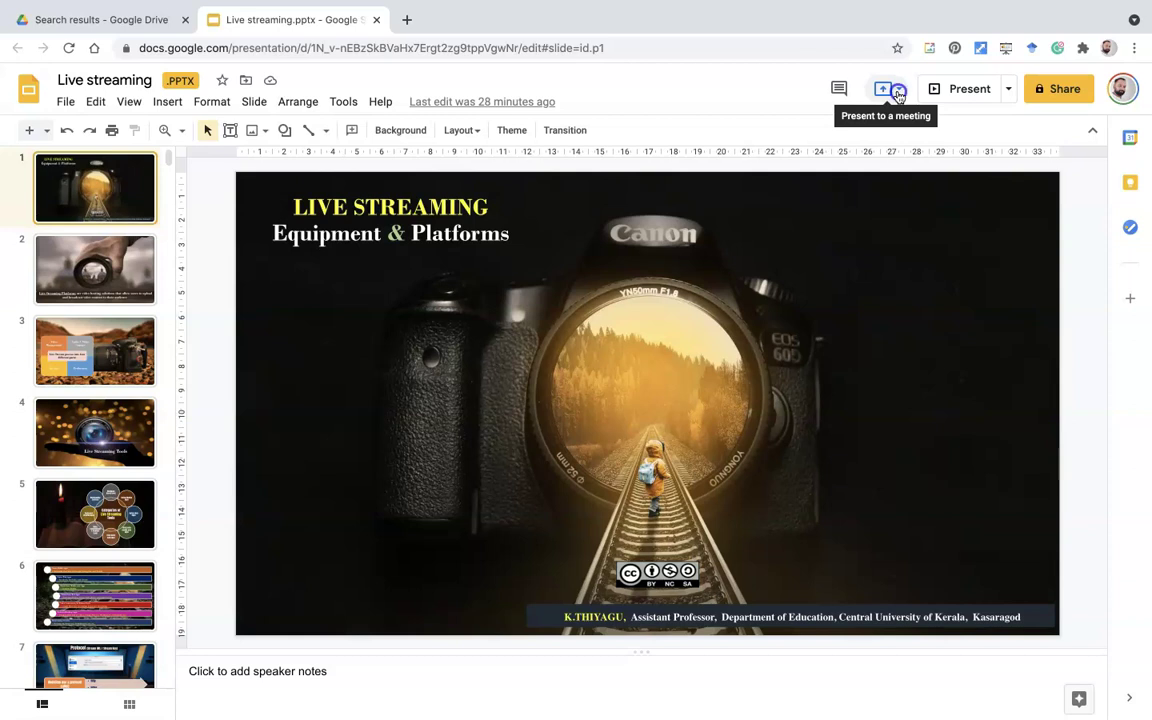
{"action": "left_click", "coordinate": [898, 92]}
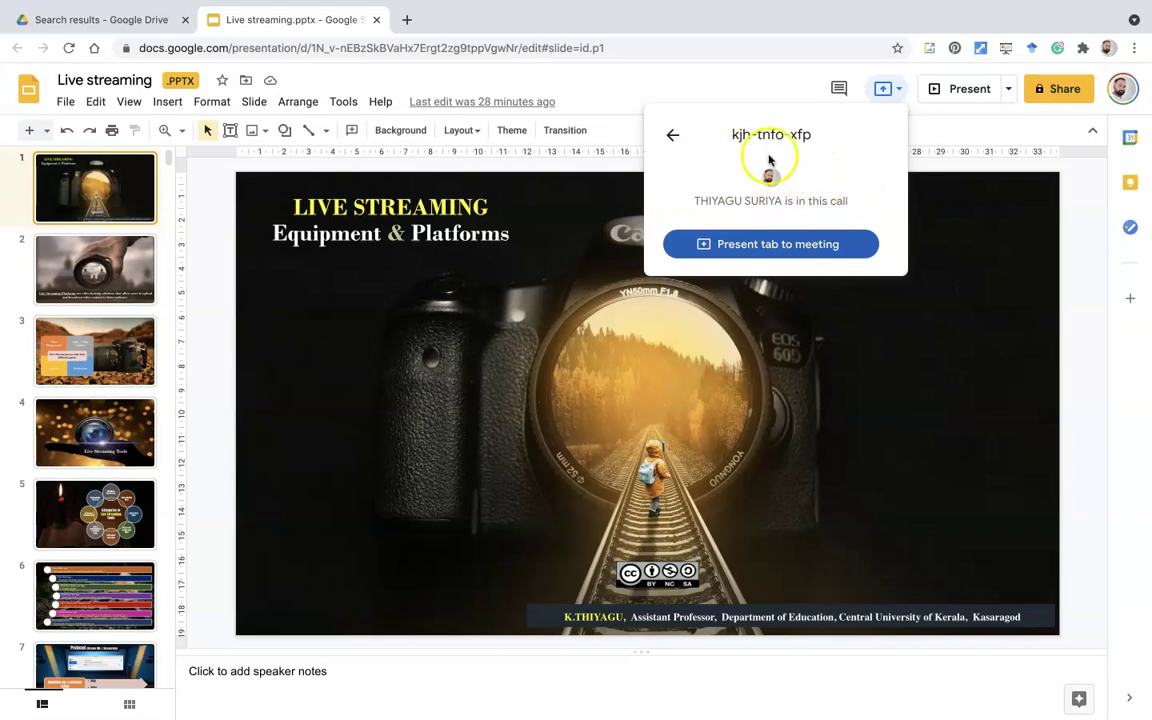
{"action": "left_click", "coordinate": [760, 100]}
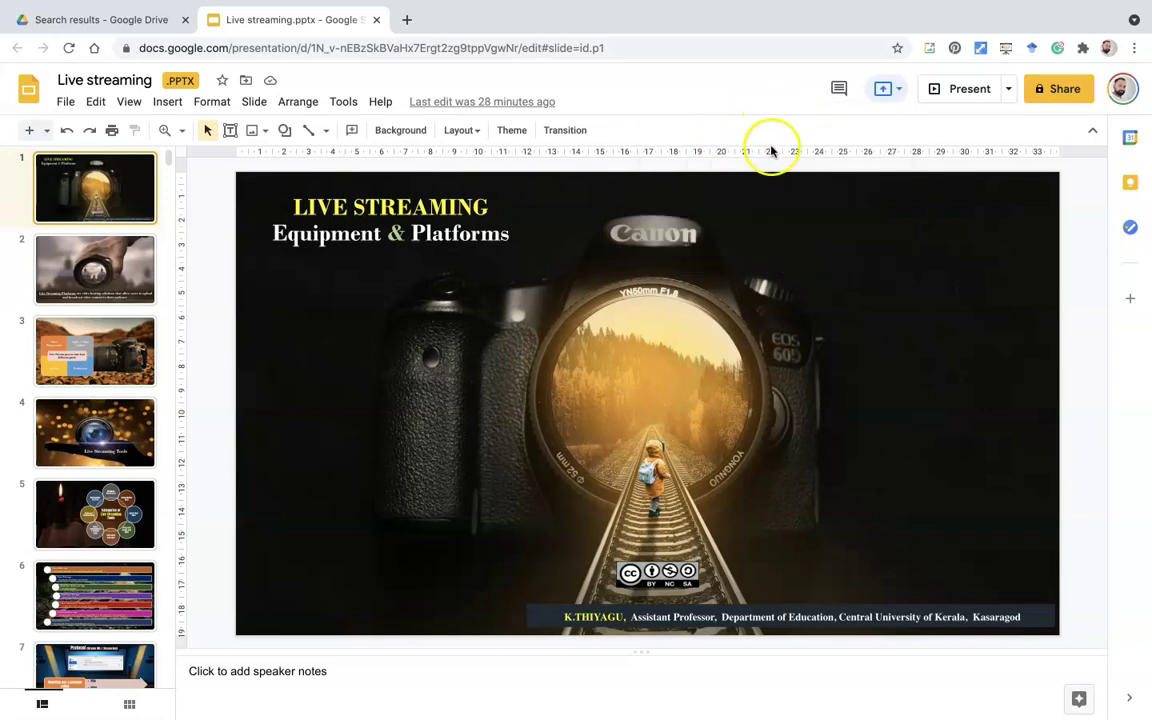
{"action": "left_click", "coordinate": [883, 89]}
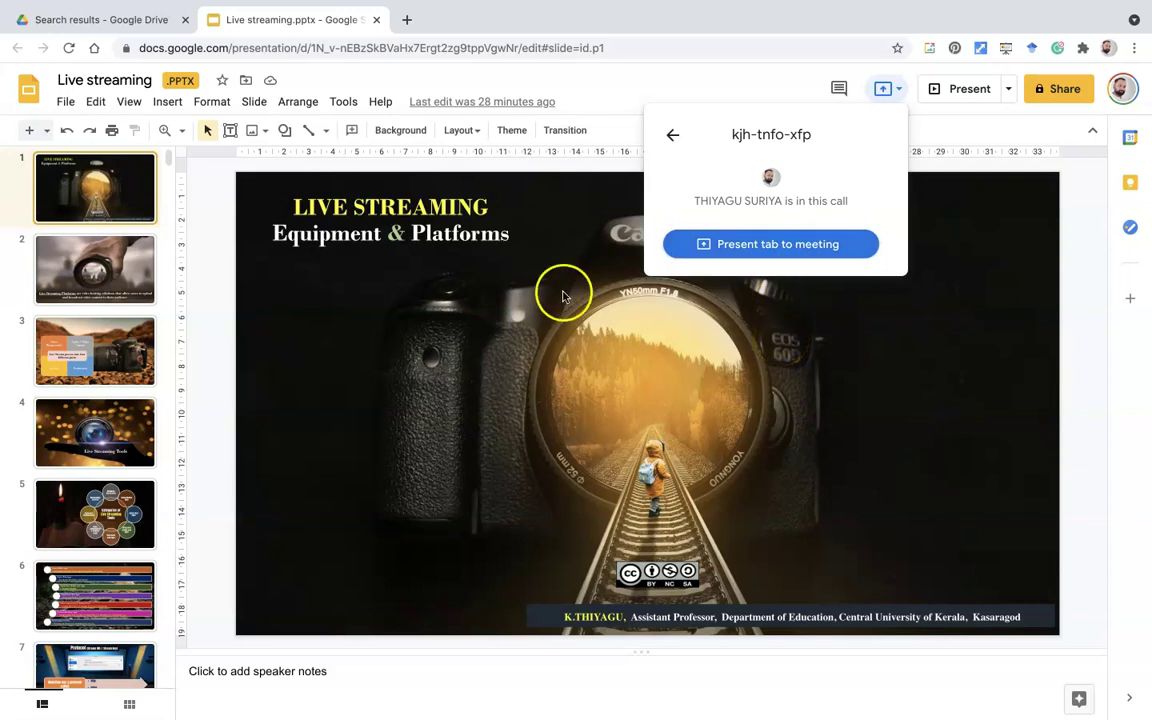
{"action": "left_click", "coordinate": [589, 87]}
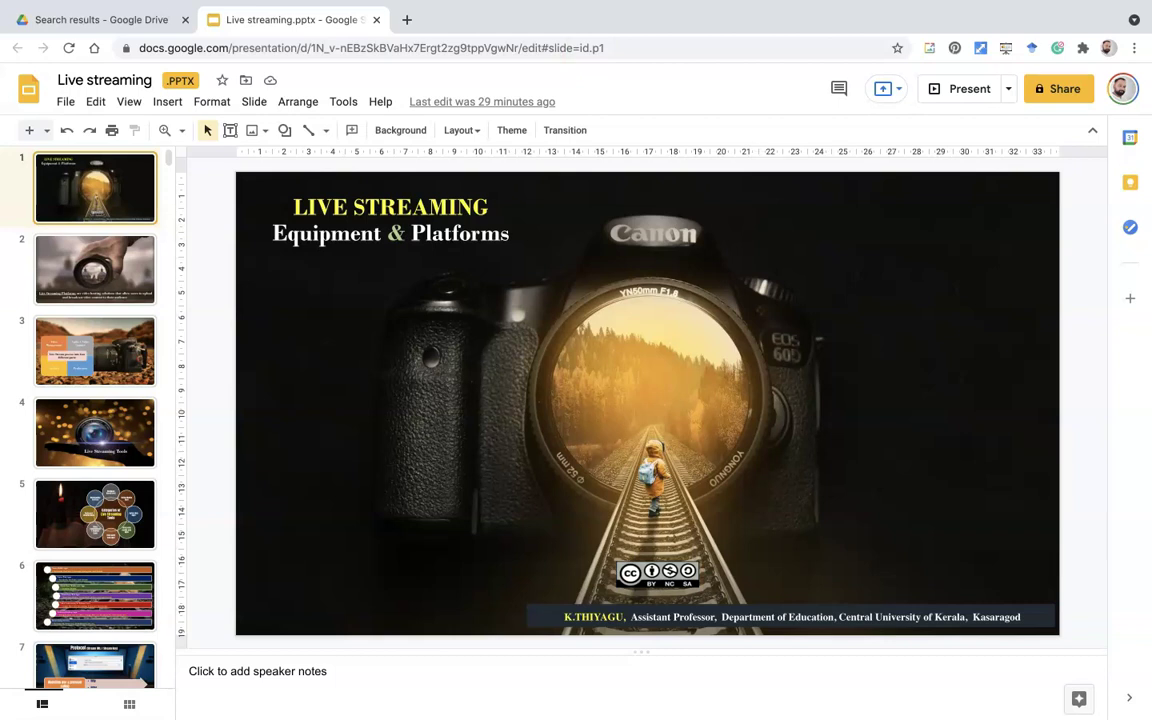
{"action": "mouse_move", "coordinate": [577, 5]}
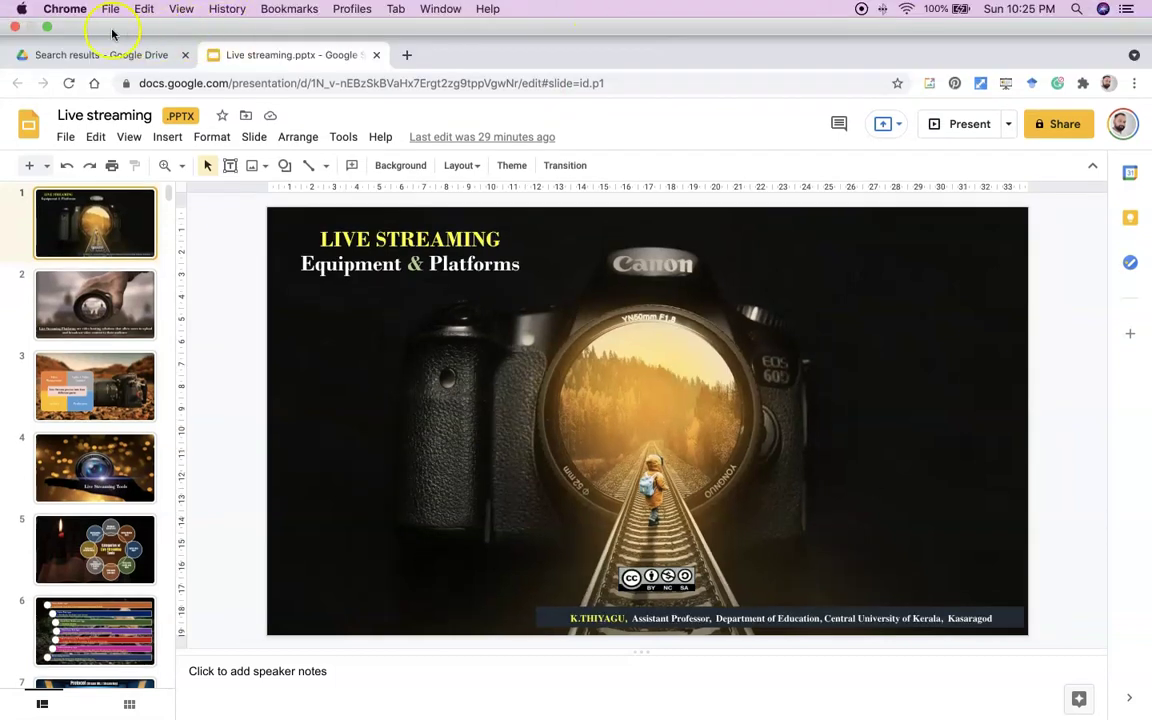
{"action": "left_click", "coordinate": [45, 27]}
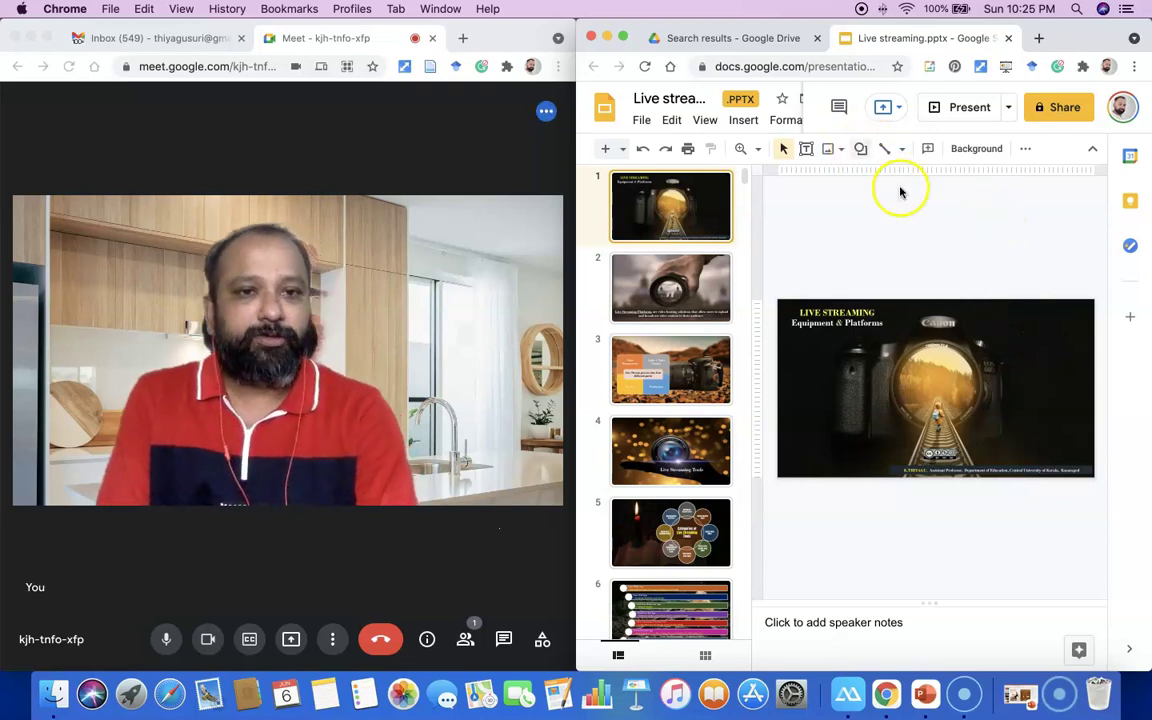
Reopen the Present to a meeting panel after dismissing it, then start presenting this tab.
{"action": "left_click", "coordinate": [896, 115]}
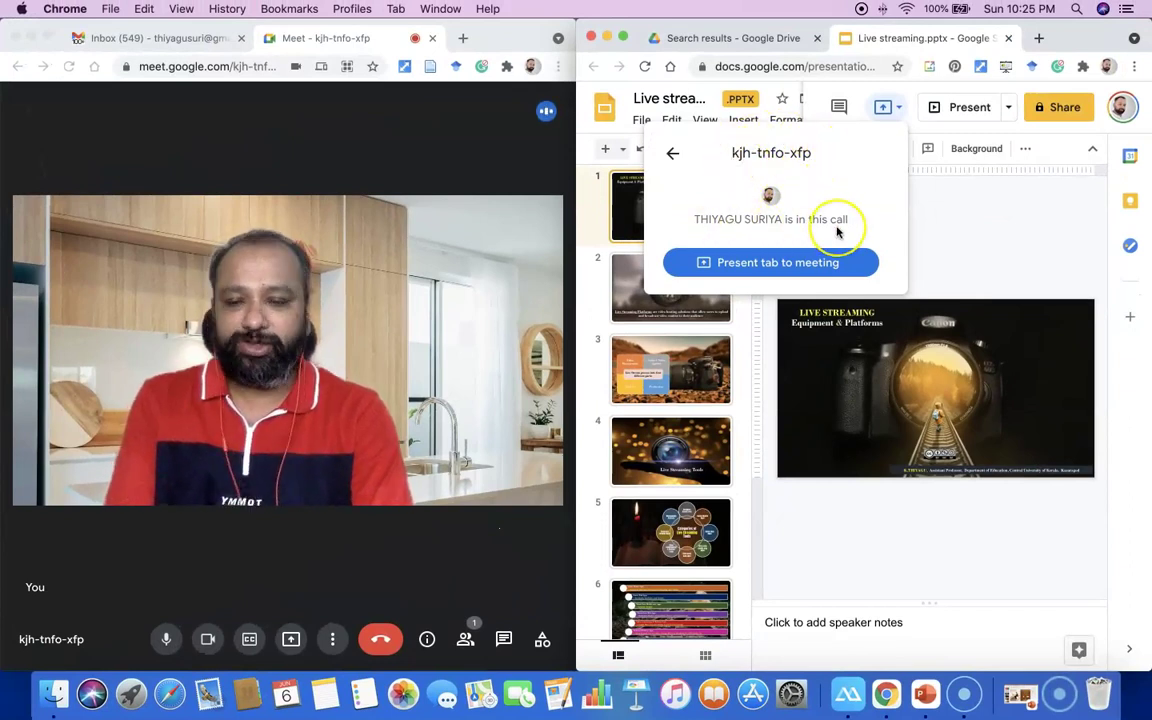
{"action": "key", "text": "Escape"}
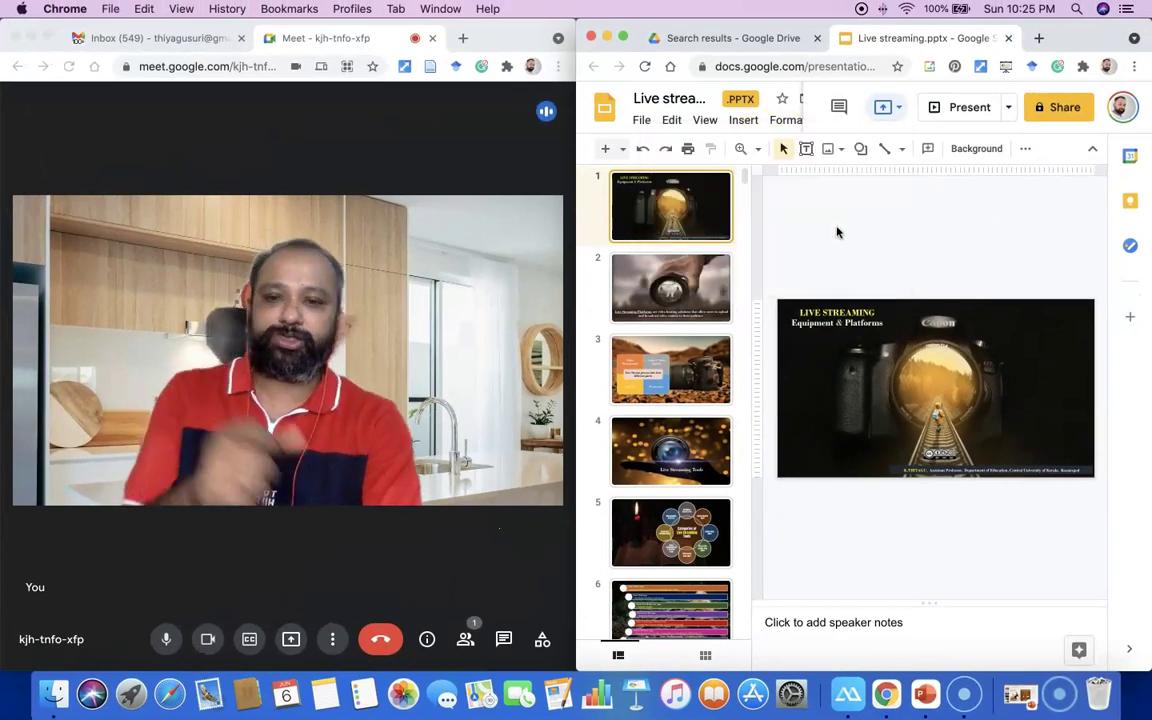
{"action": "left_click", "coordinate": [890, 106]}
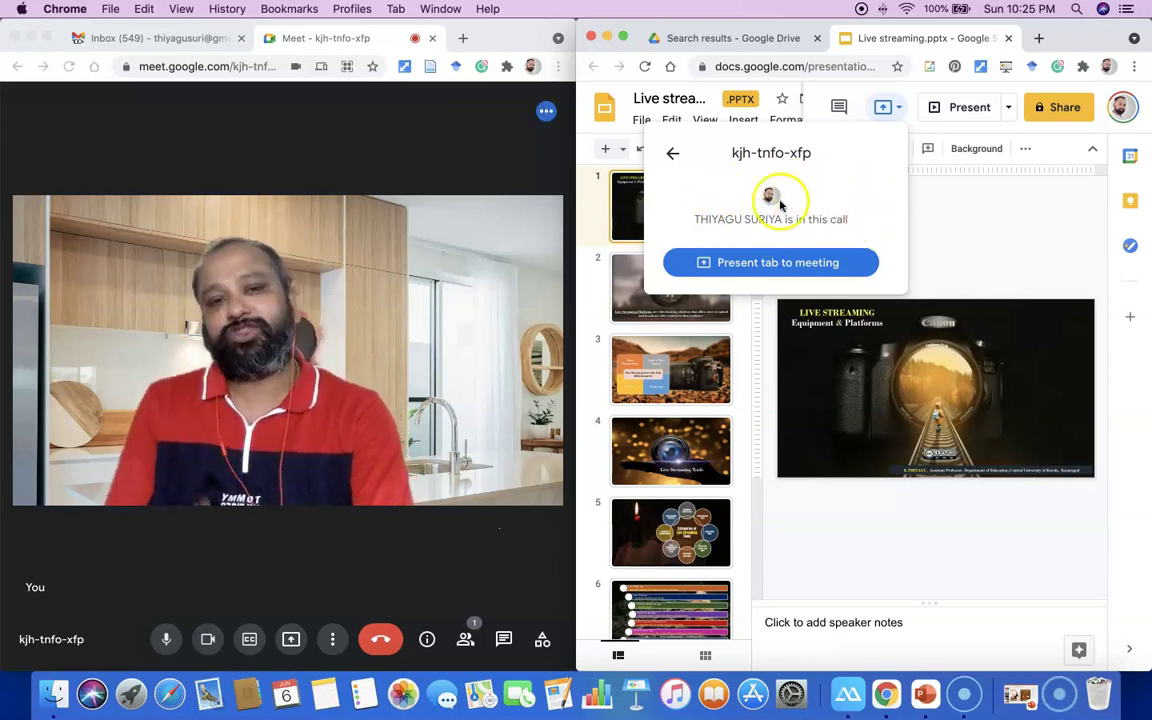
{"action": "key", "text": "Escape"}
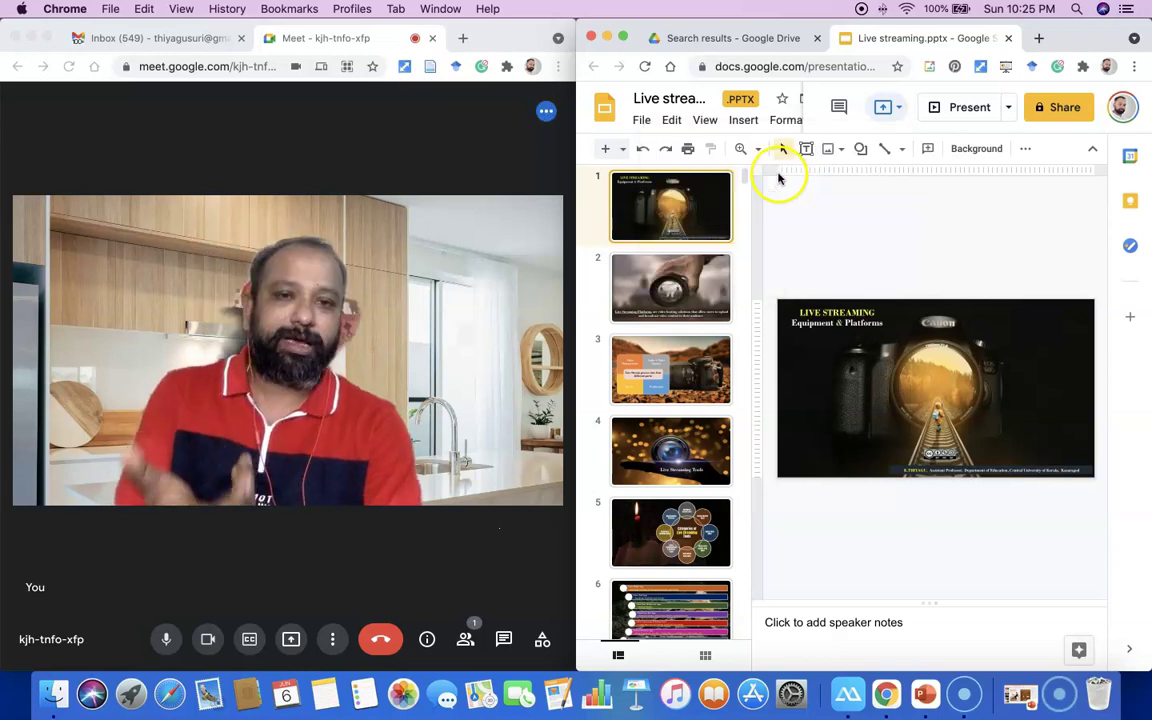
{"action": "left_click", "coordinate": [887, 108]}
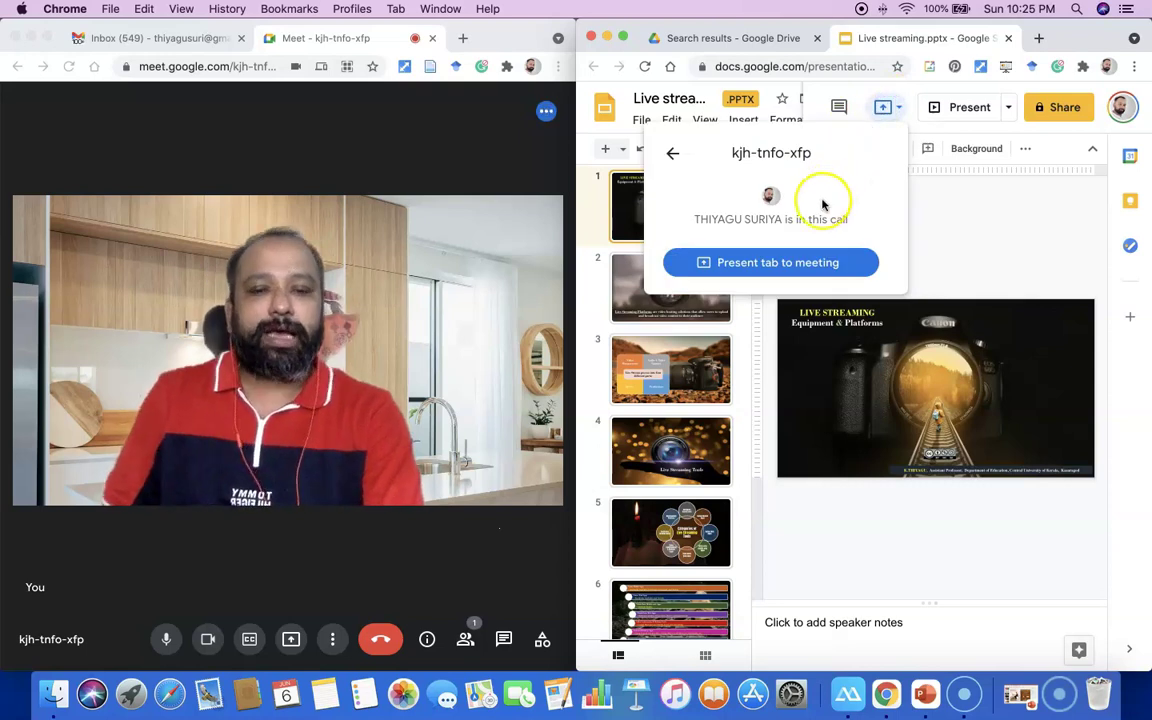
{"action": "left_click", "coordinate": [776, 262]}
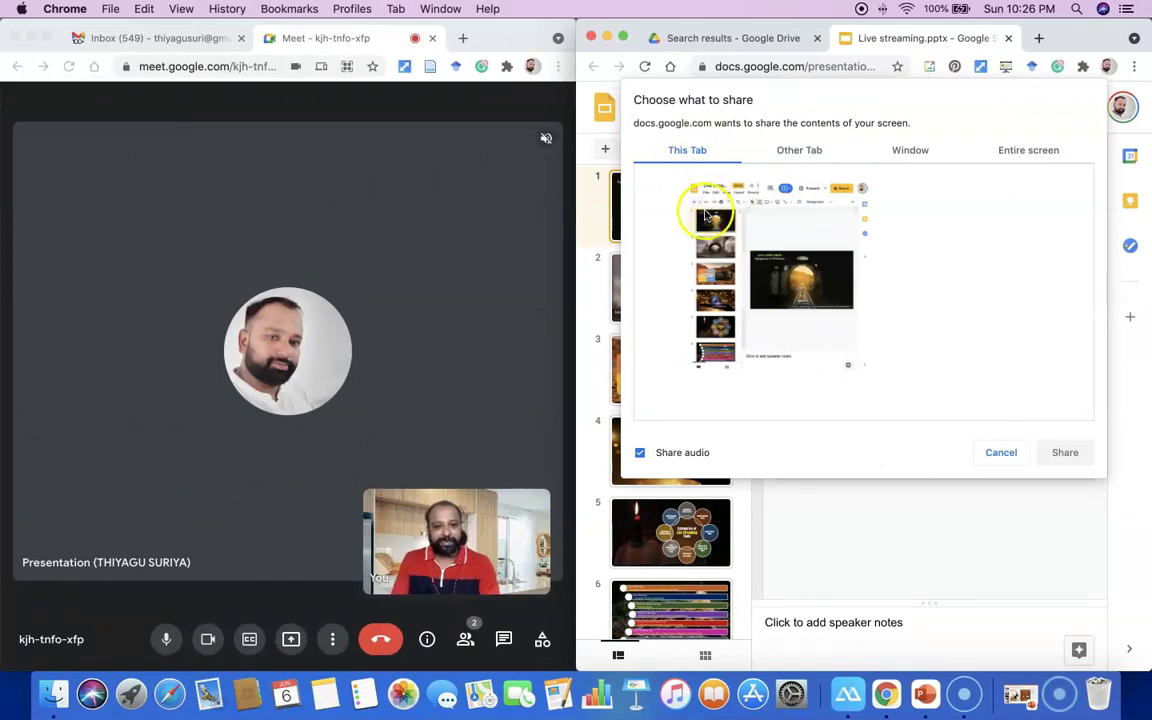
Select This Tab in Chrome's share dialog and confirm sharing it into the call.
{"action": "left_click", "coordinate": [693, 200]}
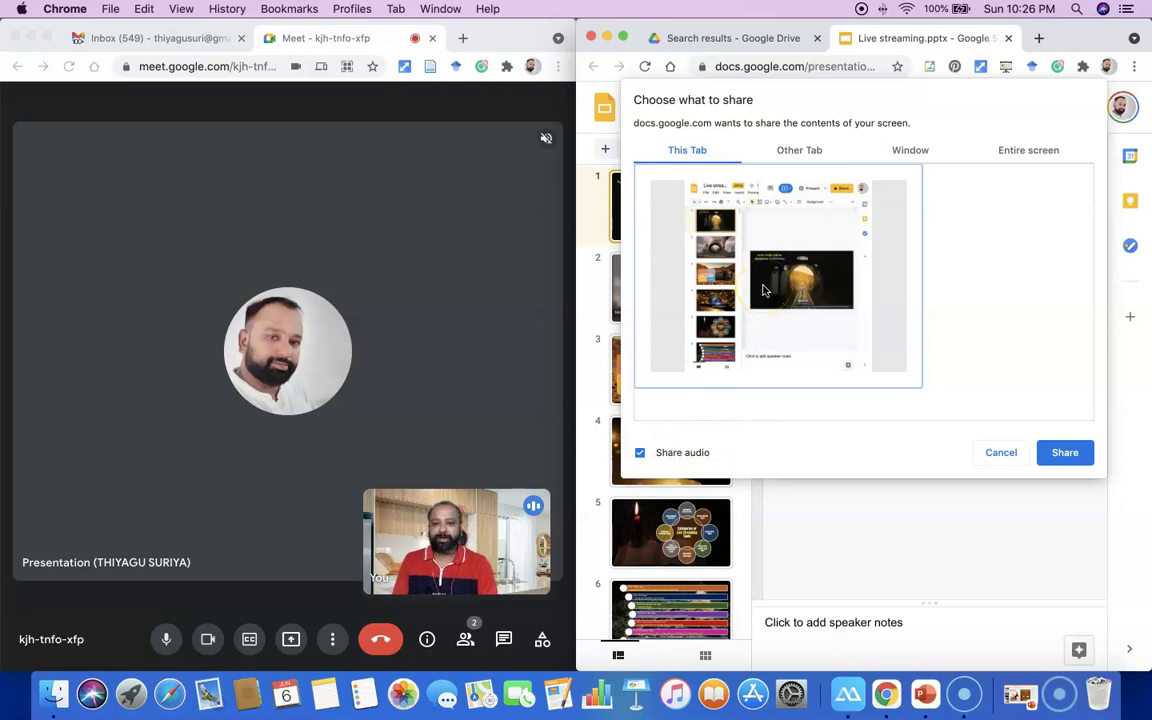
{"action": "left_click", "coordinate": [1067, 459]}
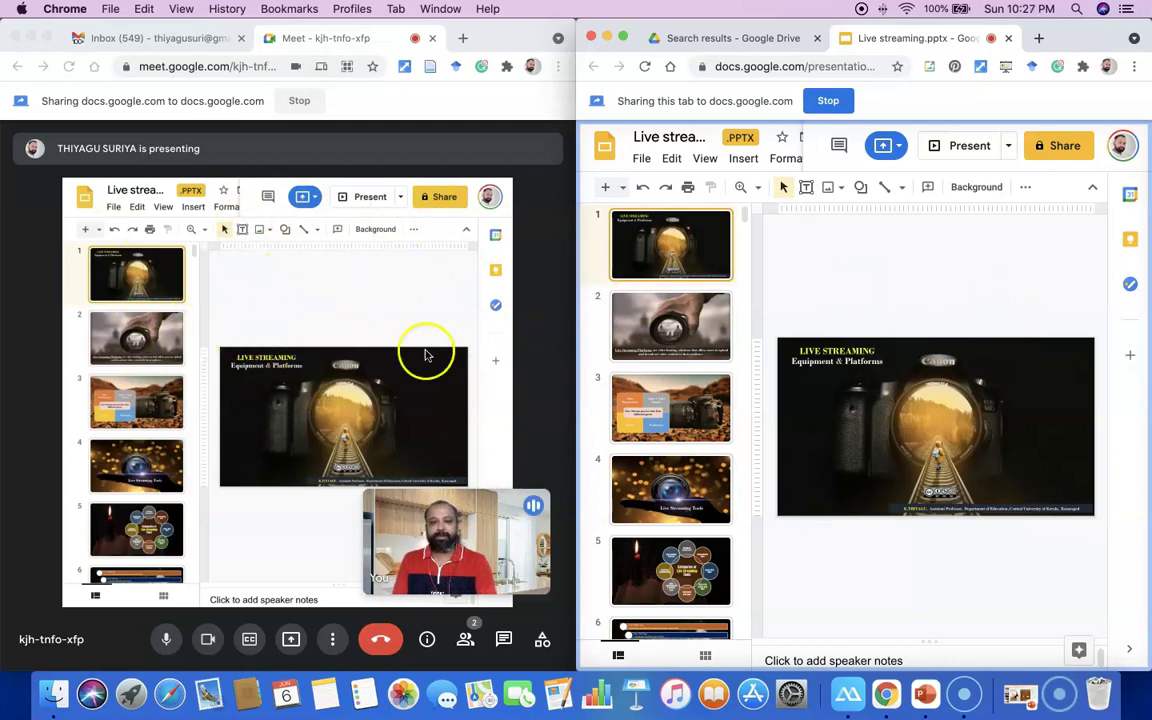
Advance the shared deck through slides 2 to 10, ending on the Facebook Live slide.
{"action": "left_click", "coordinate": [697, 330]}
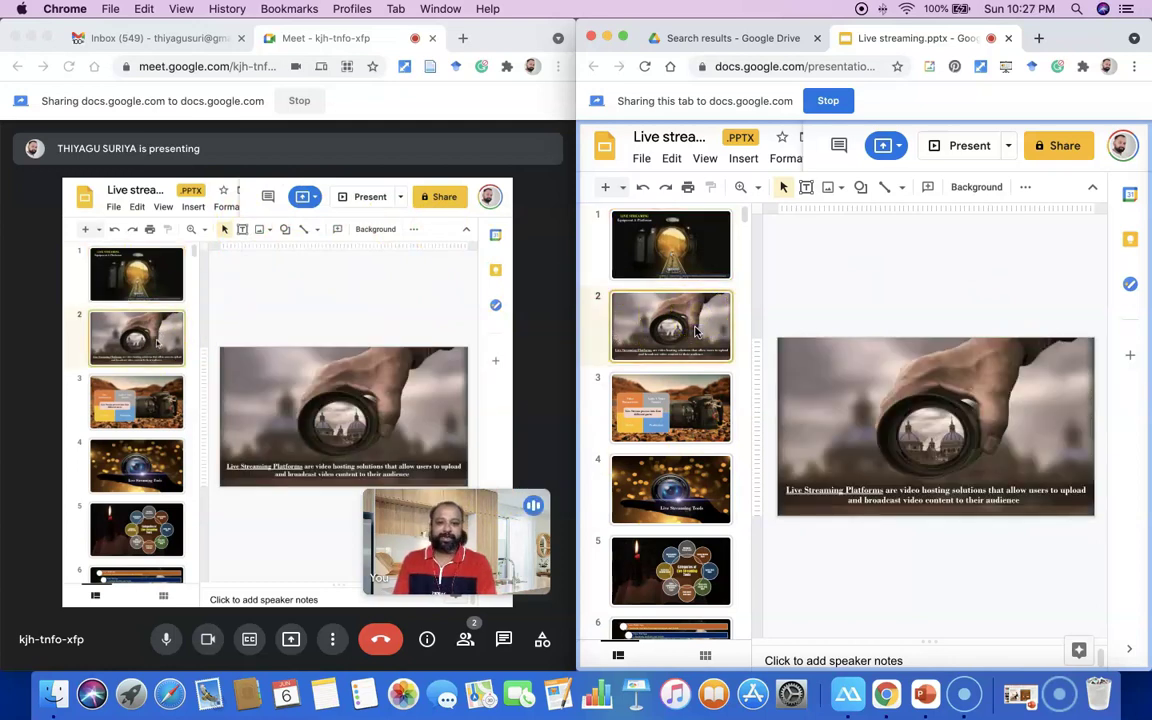
{"action": "left_click", "coordinate": [697, 414]}
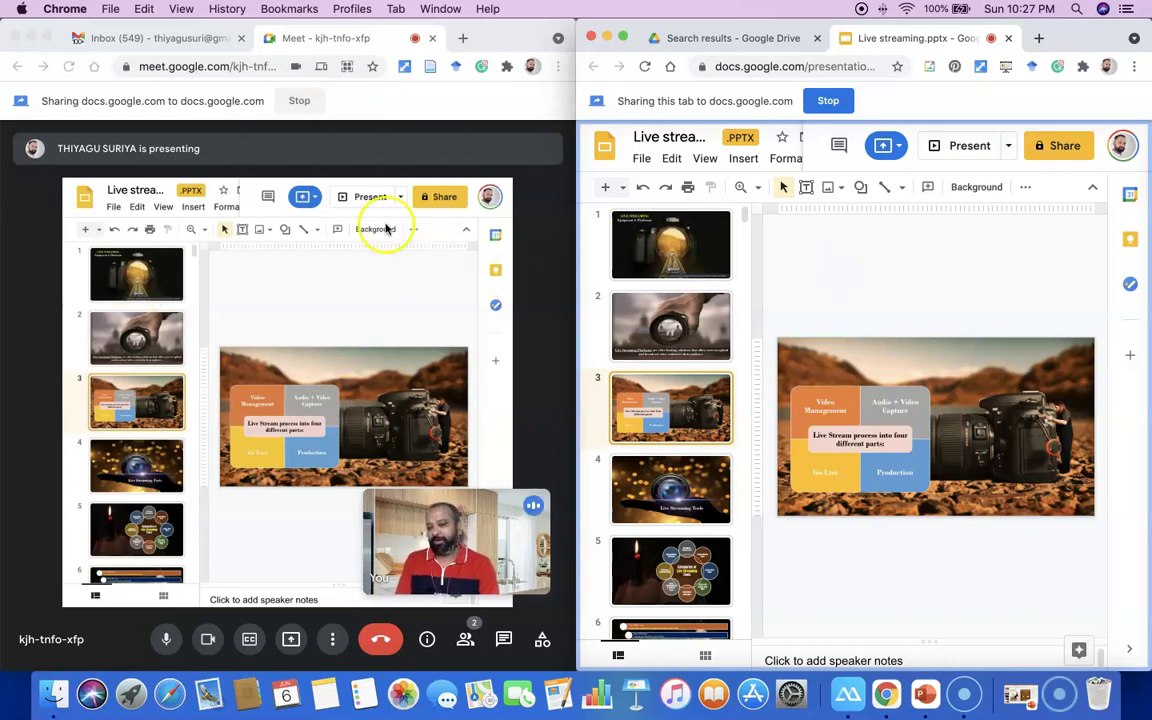
{"action": "left_click", "coordinate": [640, 480]}
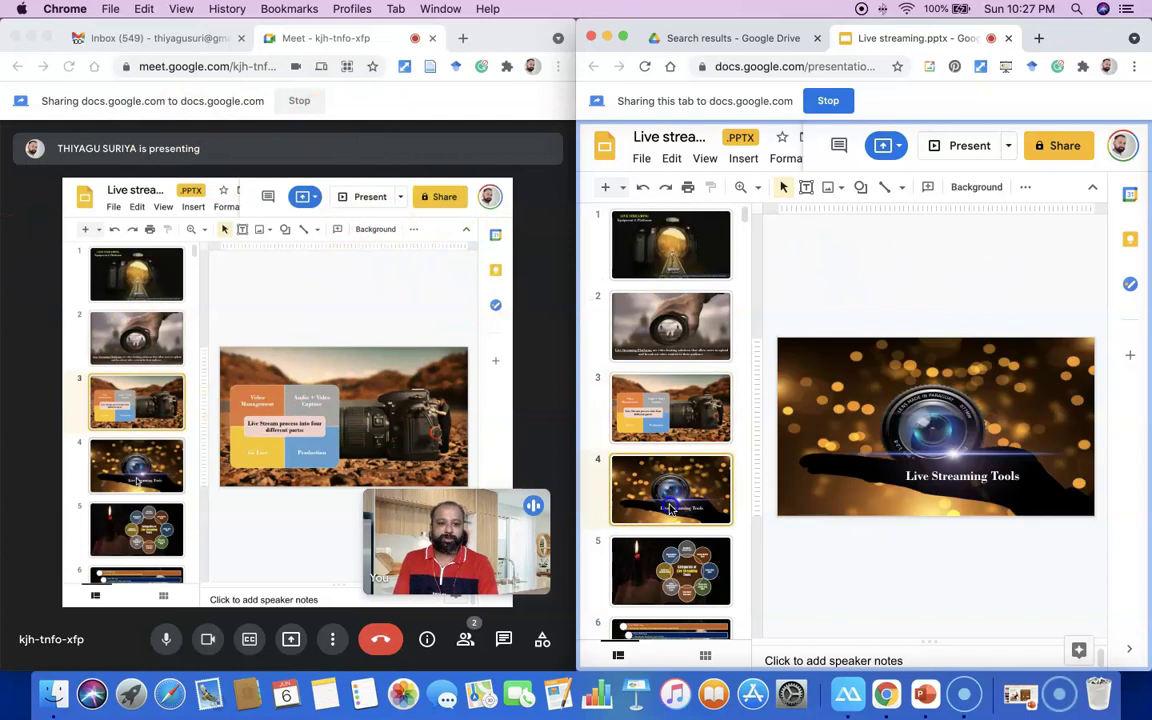
{"action": "left_click", "coordinate": [676, 572]}
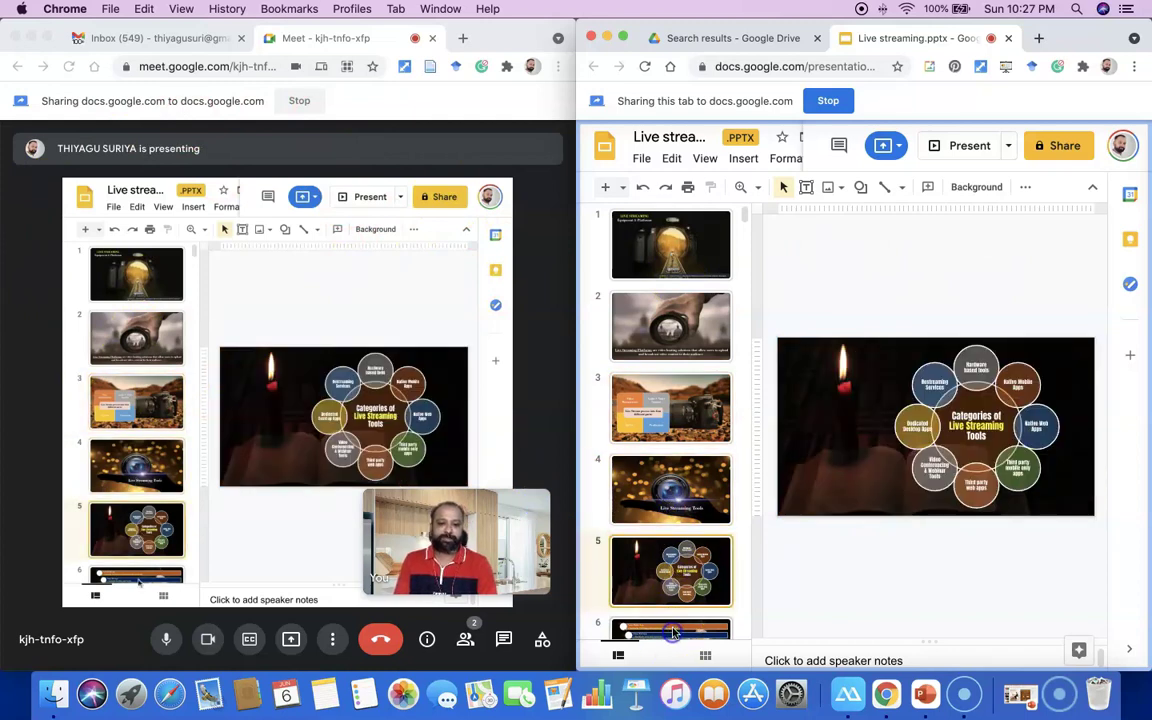
{"action": "left_click", "coordinate": [673, 632]}
{"action": "left_click", "coordinate": [673, 632]}
{"action": "left_click", "coordinate": [673, 632]}
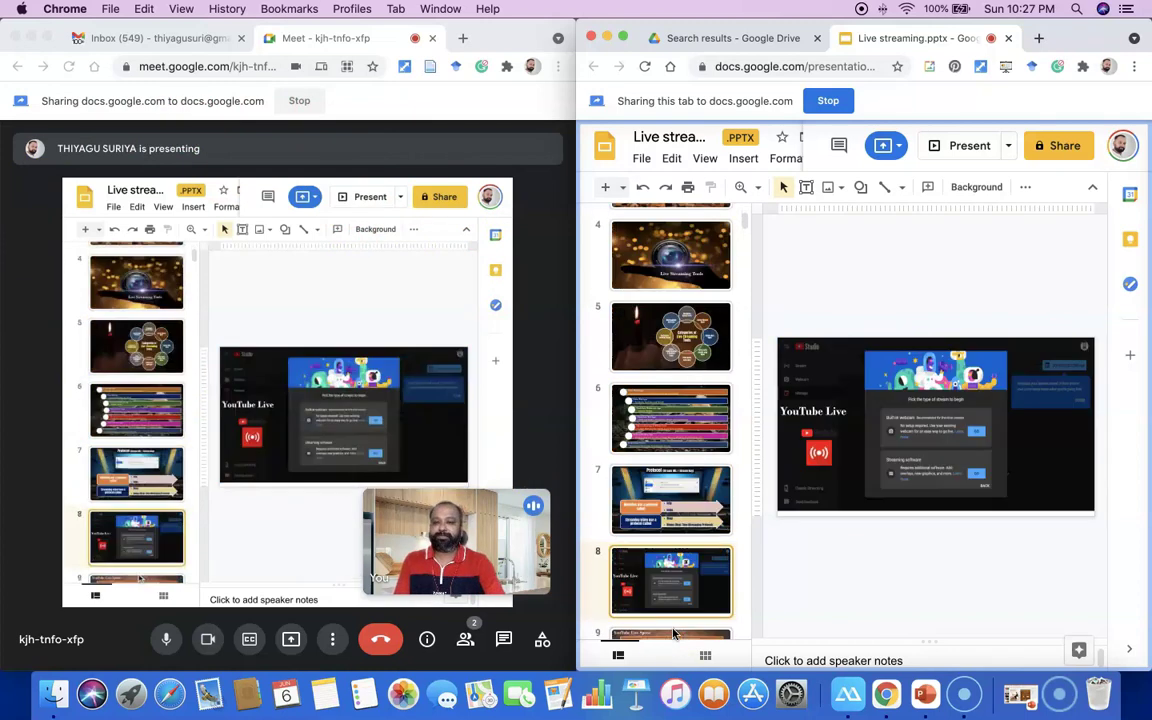
{"action": "left_click", "coordinate": [673, 632]}
{"action": "left_click", "coordinate": [673, 632]}
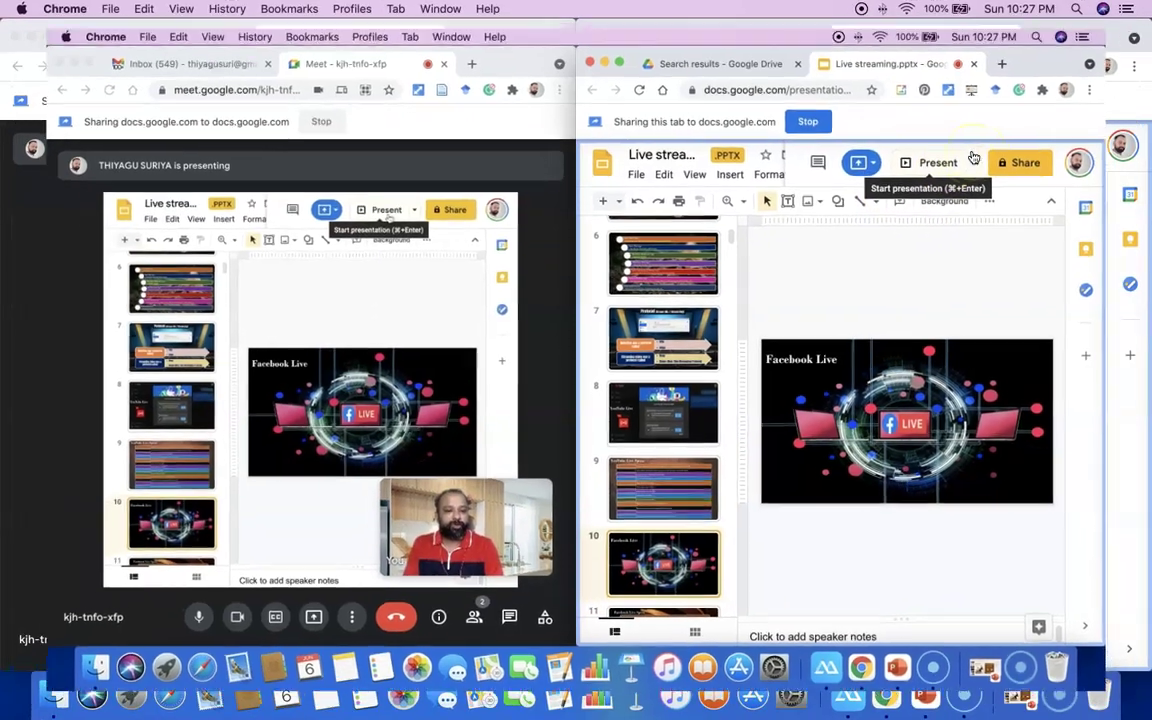
Present the deck full screen and advance three slides to slide 13, Periscope Specs.
{"action": "left_click", "coordinate": [960, 160]}
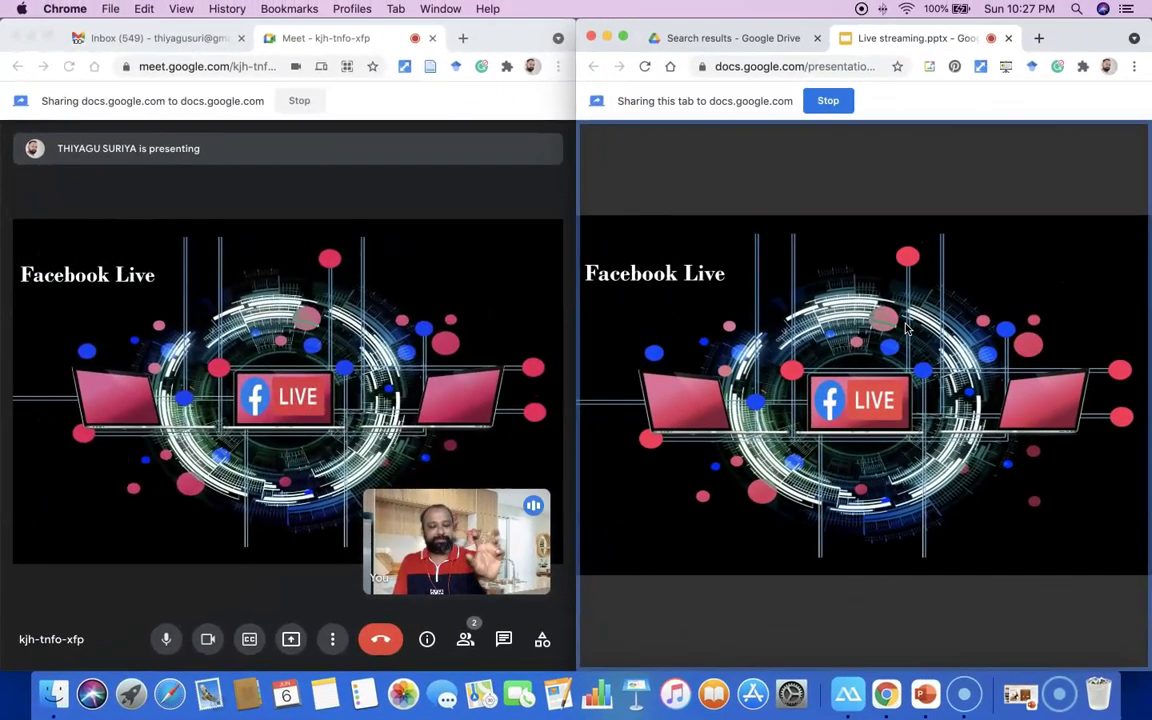
{"action": "key", "text": "ctrl+super+f"}
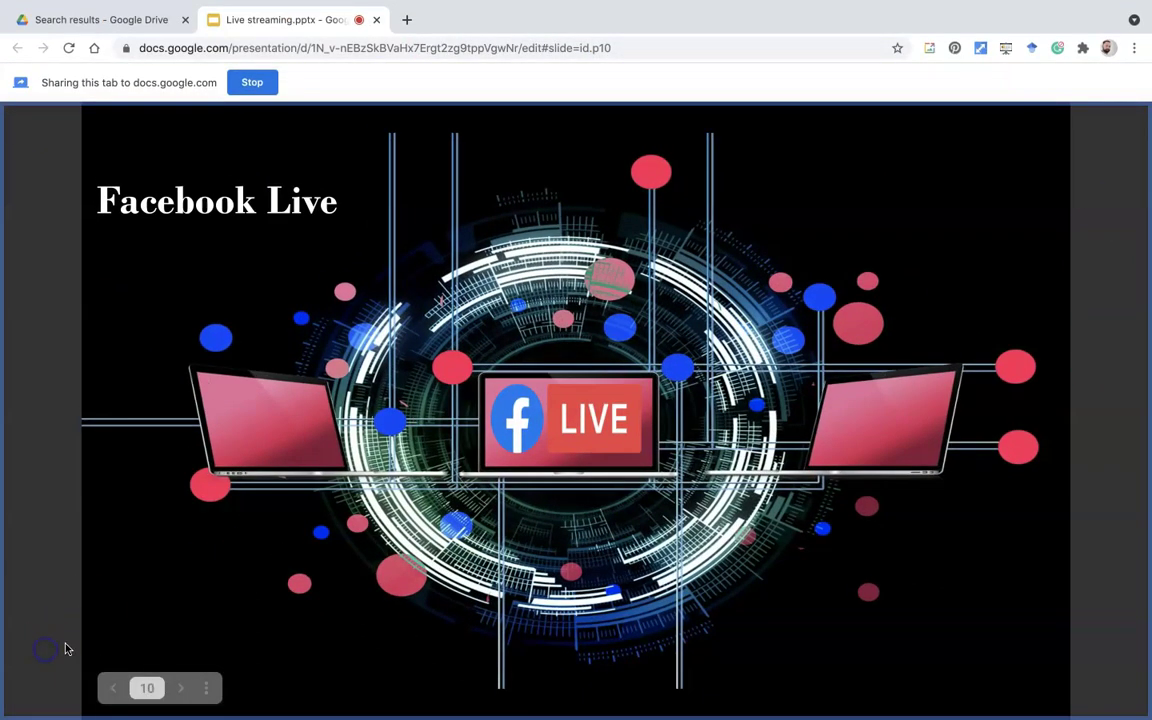
{"action": "left_click", "coordinate": [182, 688]}
{"action": "left_click", "coordinate": [182, 688]}
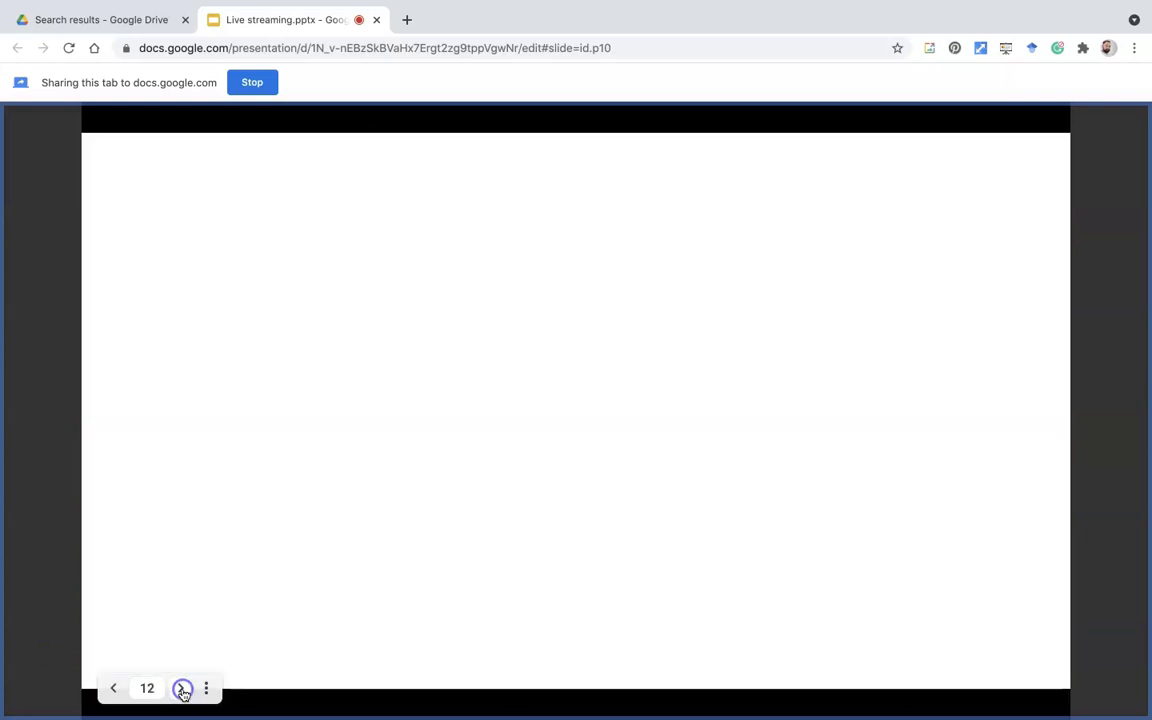
{"action": "left_click", "coordinate": [182, 688]}
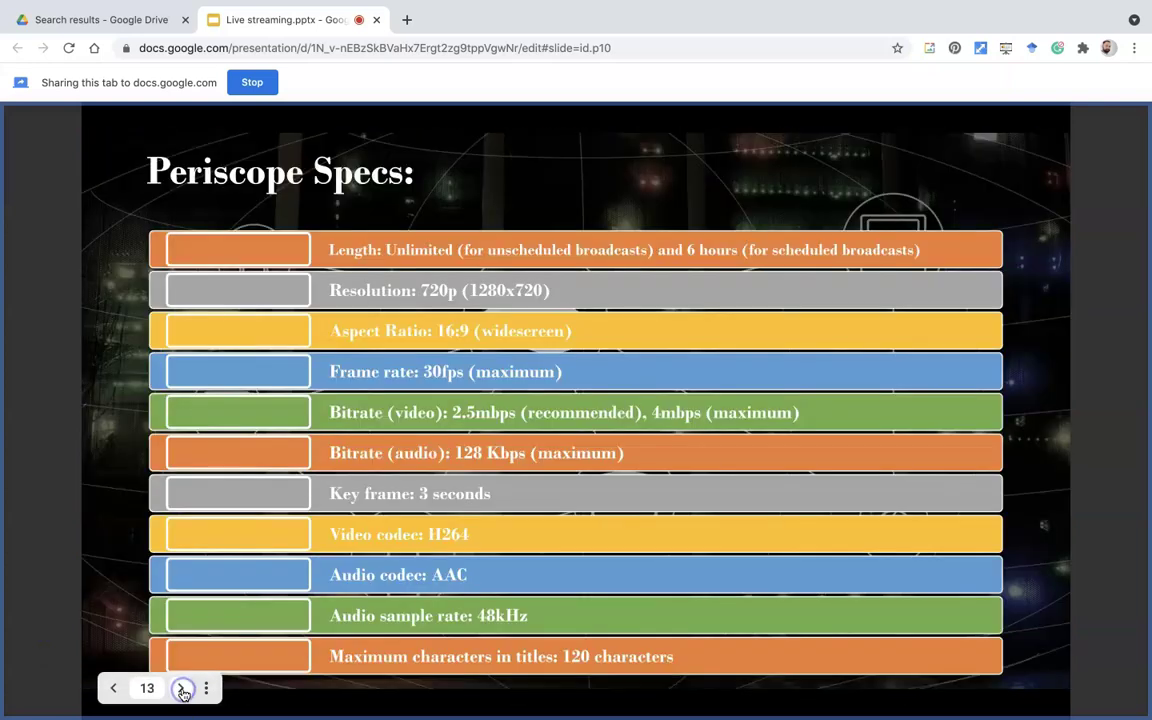
{"action": "key", "text": "ctrl+super+f"}
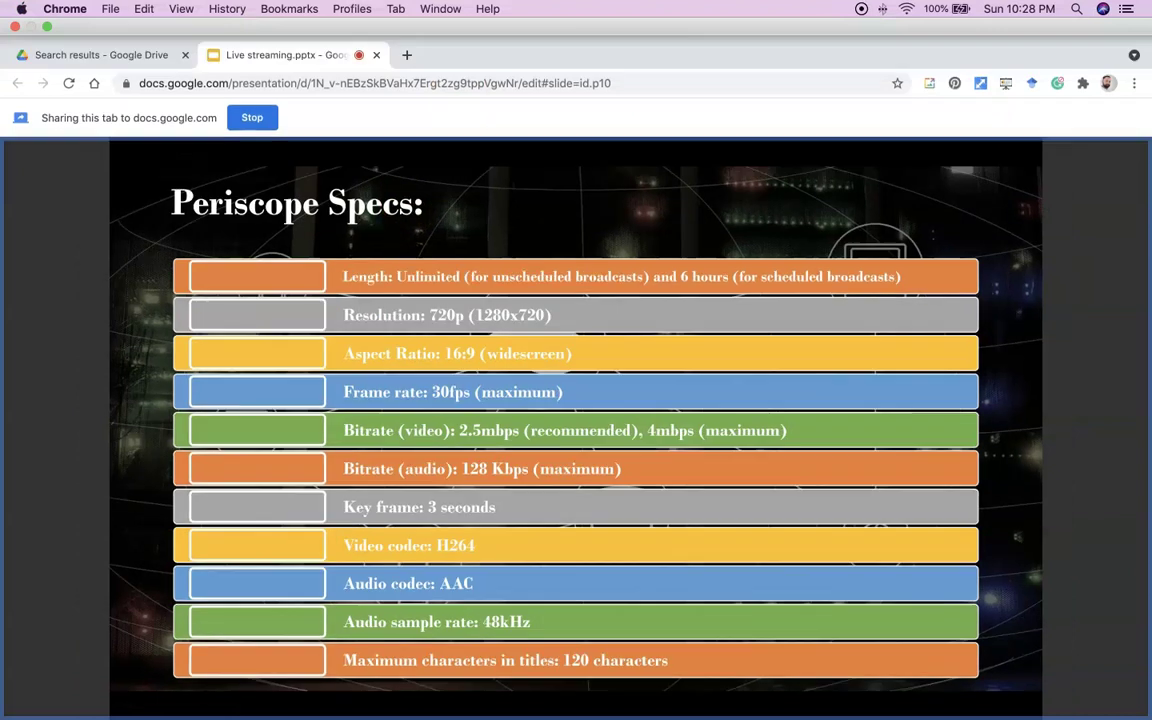
Tile the slideshow beside the Meet call and advance to slide 14, LinkedIn Live.
{"action": "left_click", "coordinate": [47, 29]}
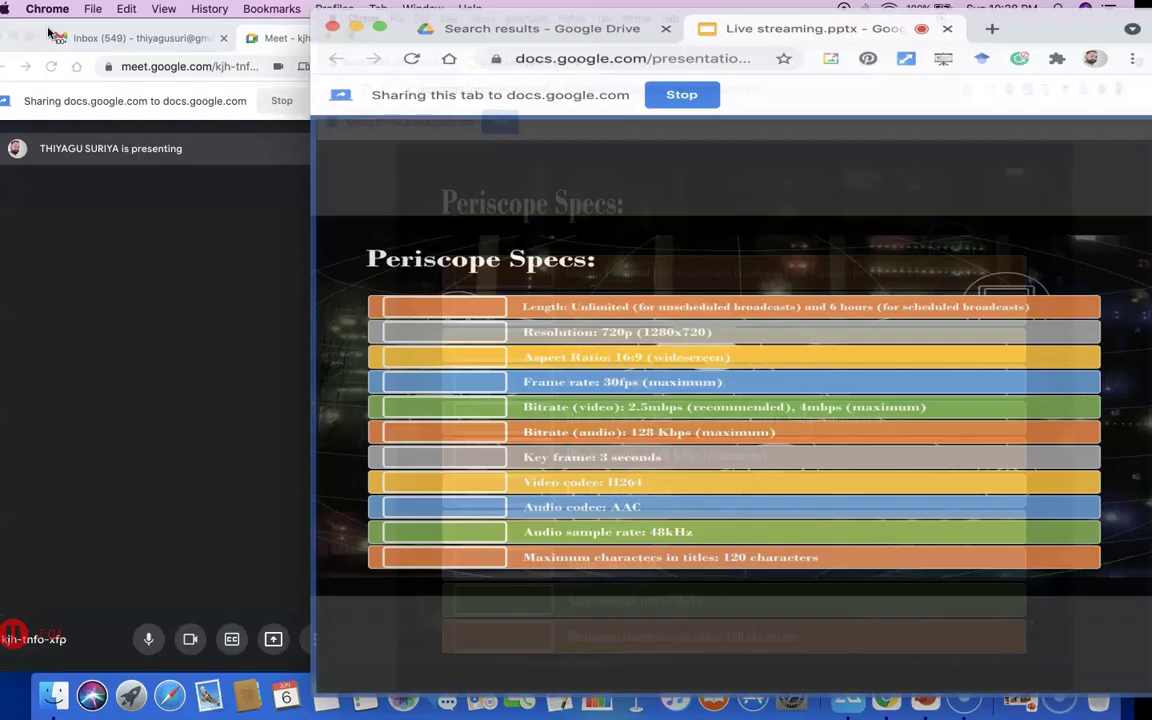
{"action": "left_click", "coordinate": [180, 98]}
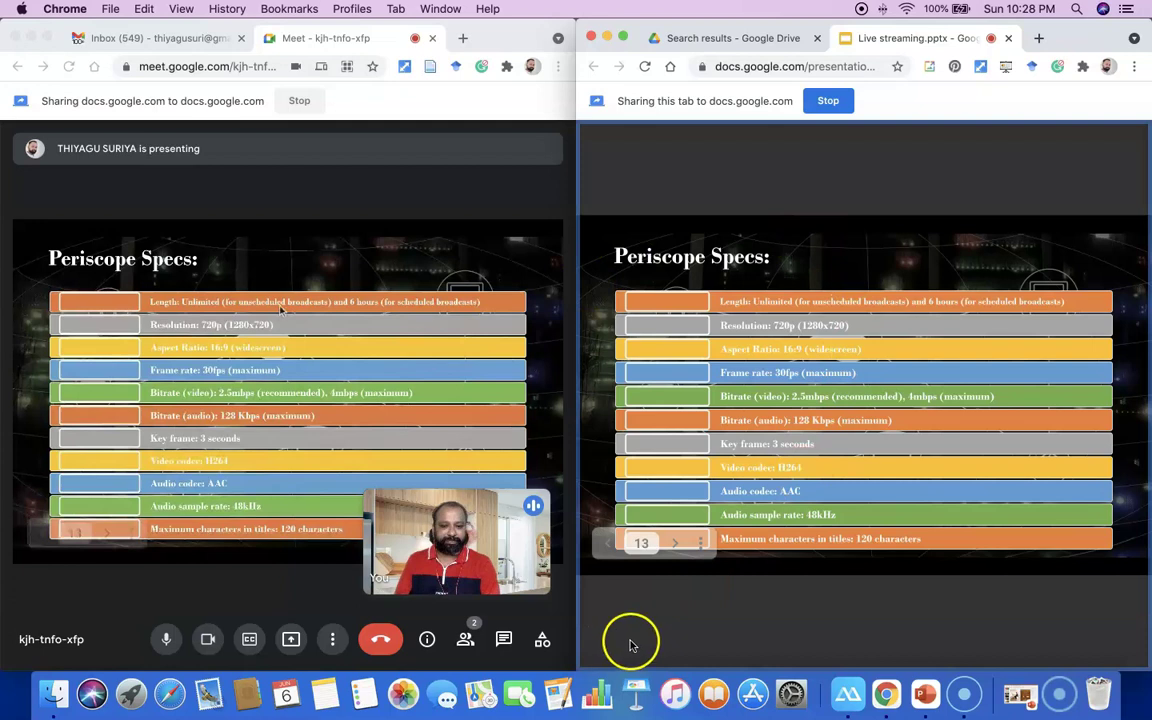
{"action": "left_click", "coordinate": [676, 543]}
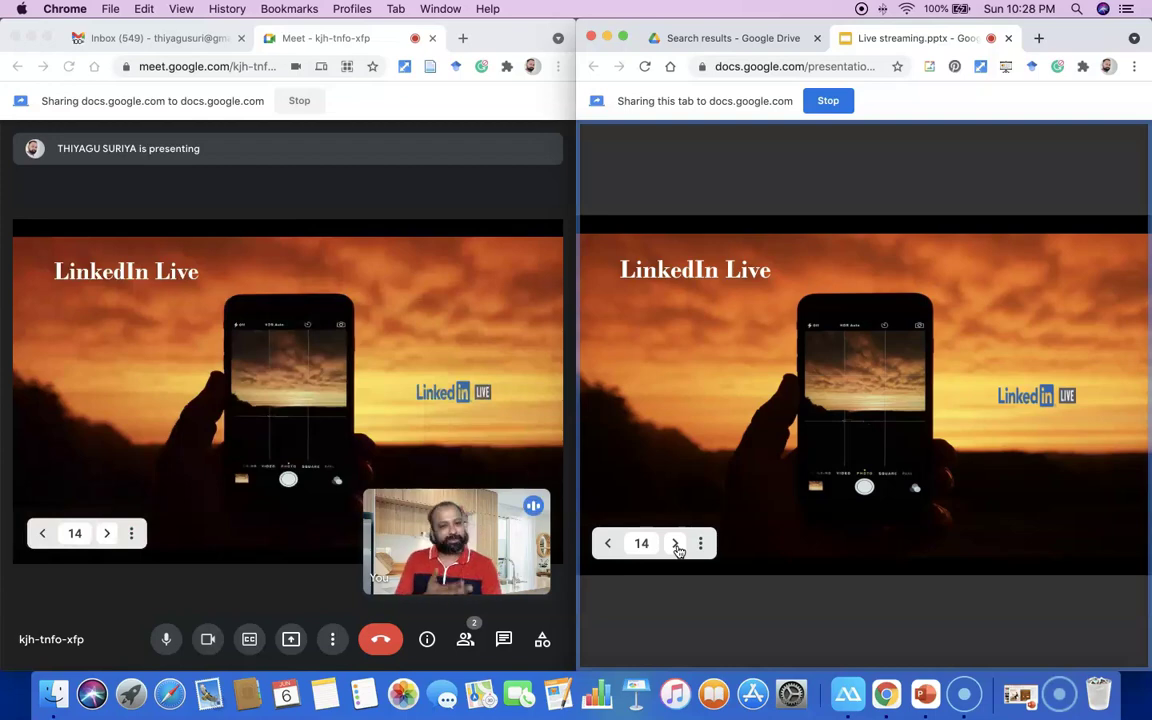
Advance through LinkedIn Live Specs and Instagram Live to slide 17, then open in-call messages.
{"action": "left_click", "coordinate": [677, 544]}
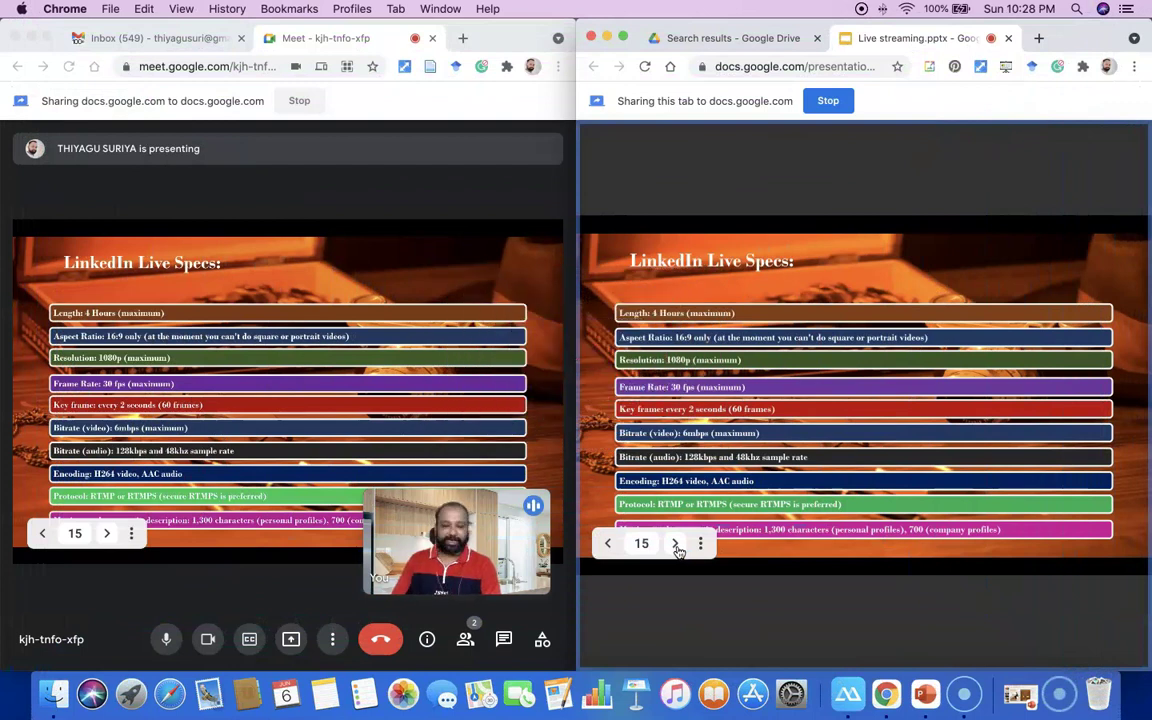
{"action": "left_click", "coordinate": [675, 544]}
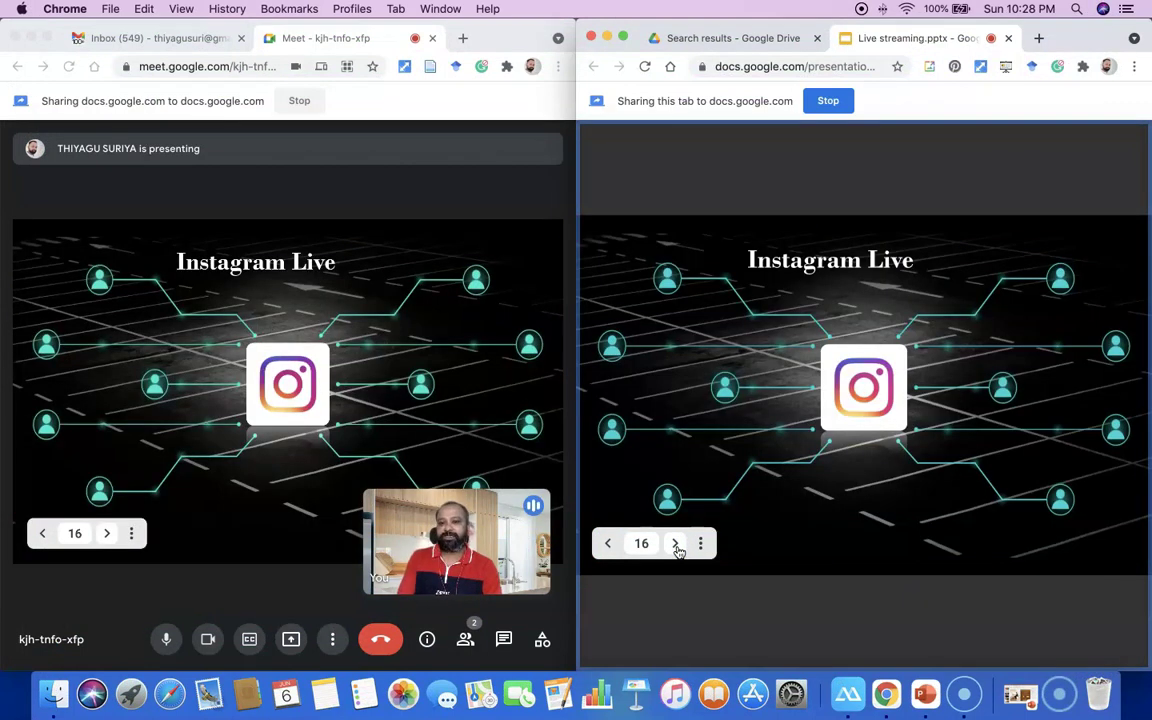
{"action": "left_click", "coordinate": [676, 544]}
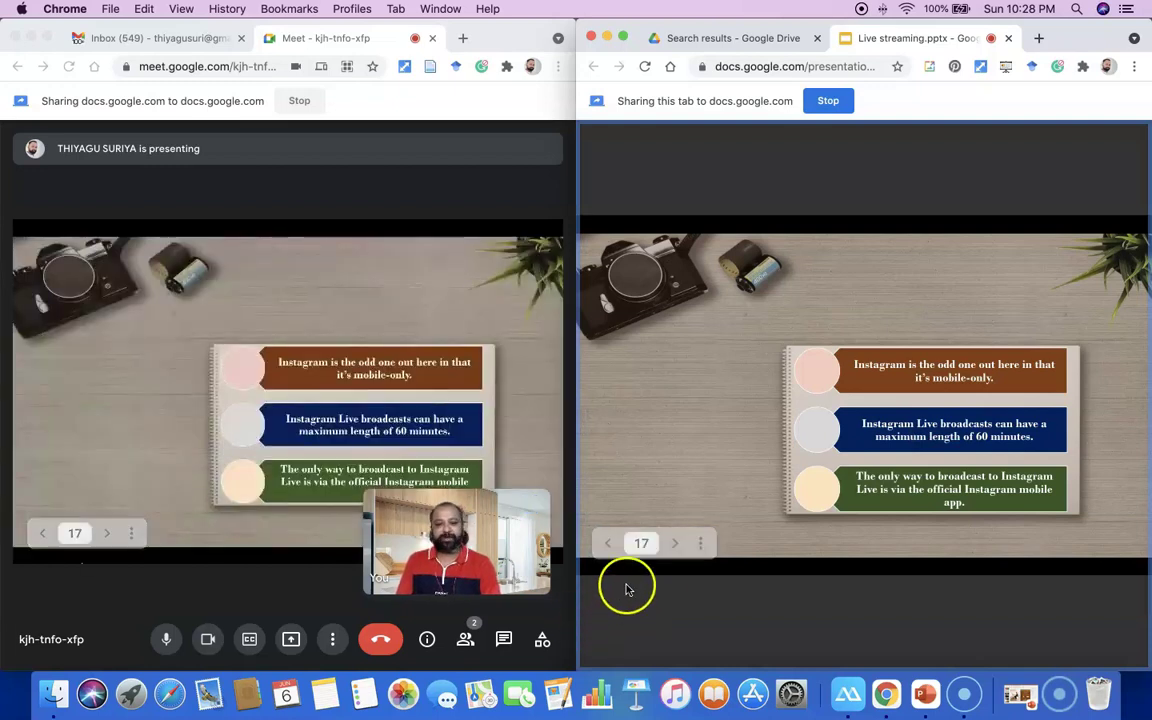
{"action": "left_click", "coordinate": [505, 645]}
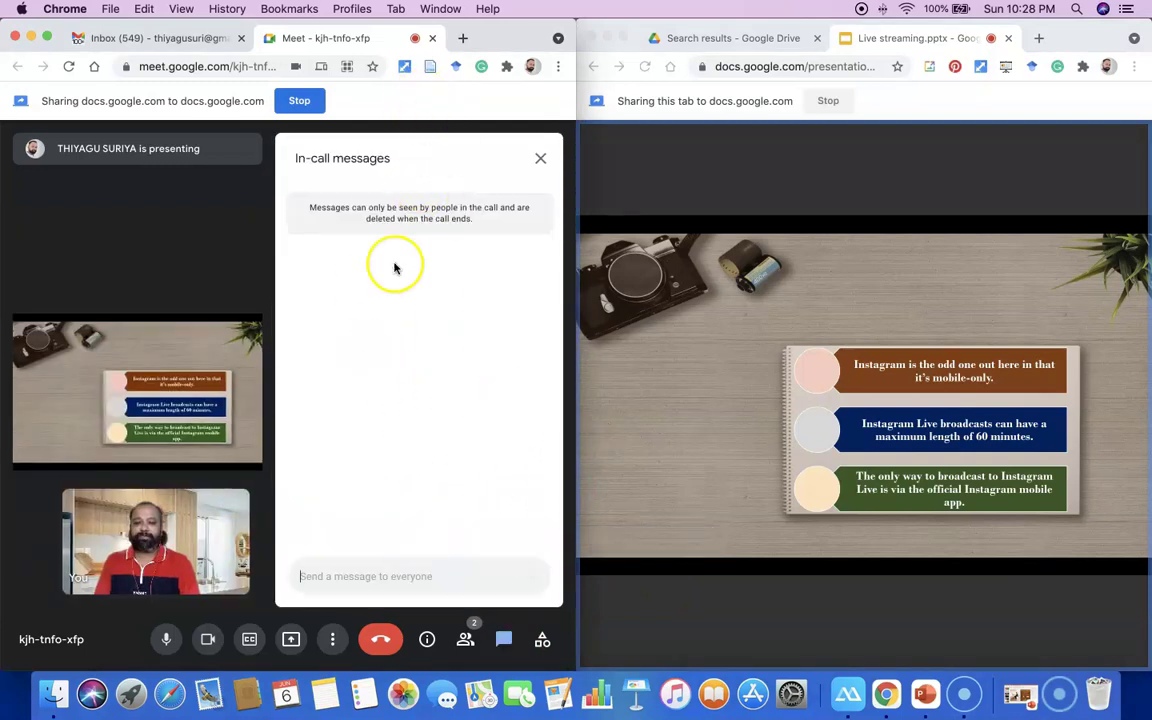
Step the deck through Equipment, Cameras and Microphones to slide 22, then focus the chat box.
{"action": "mouse_move", "coordinate": [699, 576]}
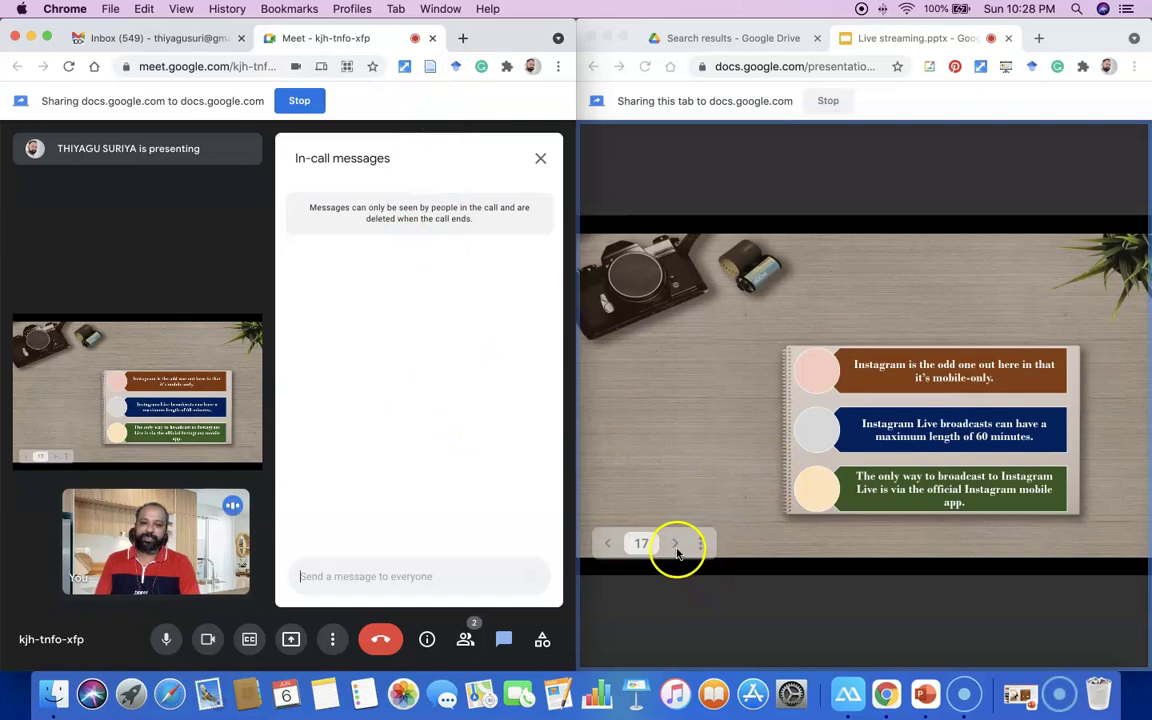
{"action": "left_click", "coordinate": [675, 546]}
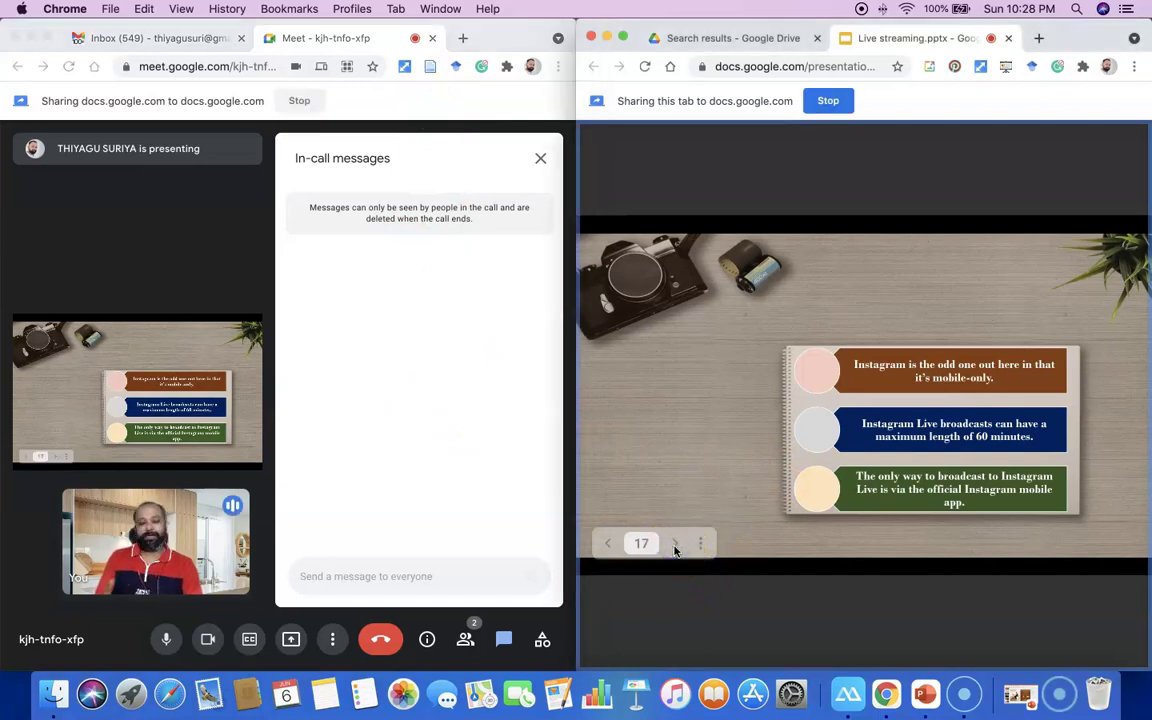
{"action": "left_click", "coordinate": [675, 545]}
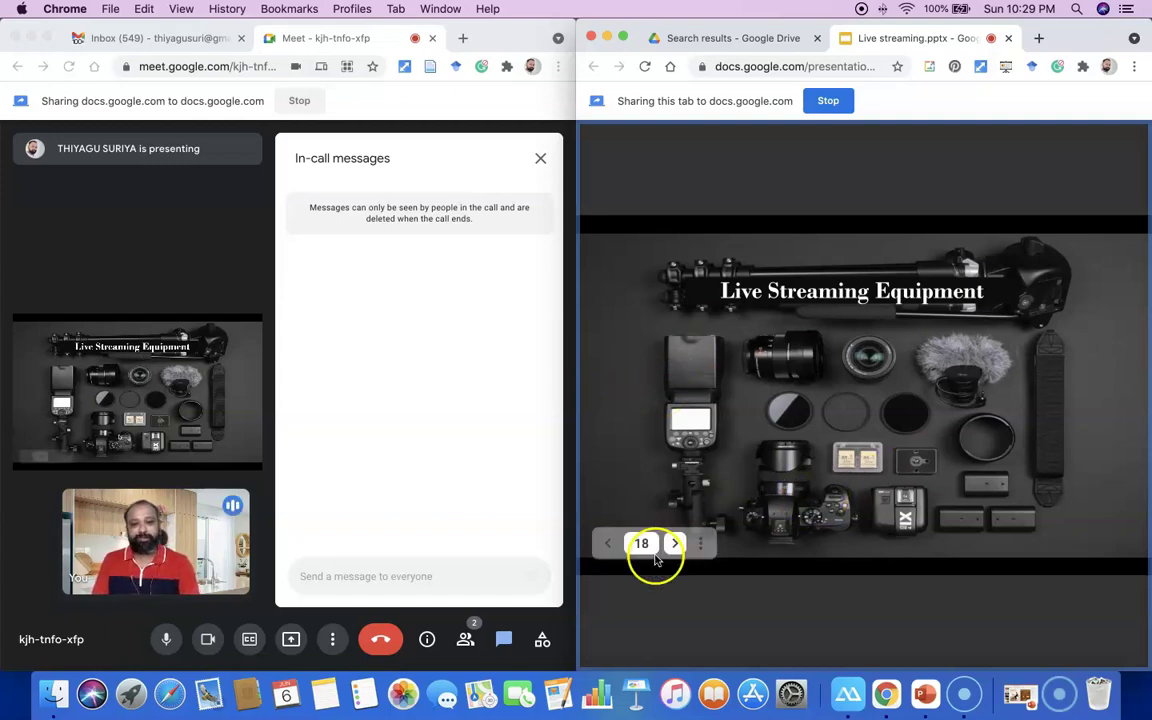
{"action": "left_click", "coordinate": [676, 545]}
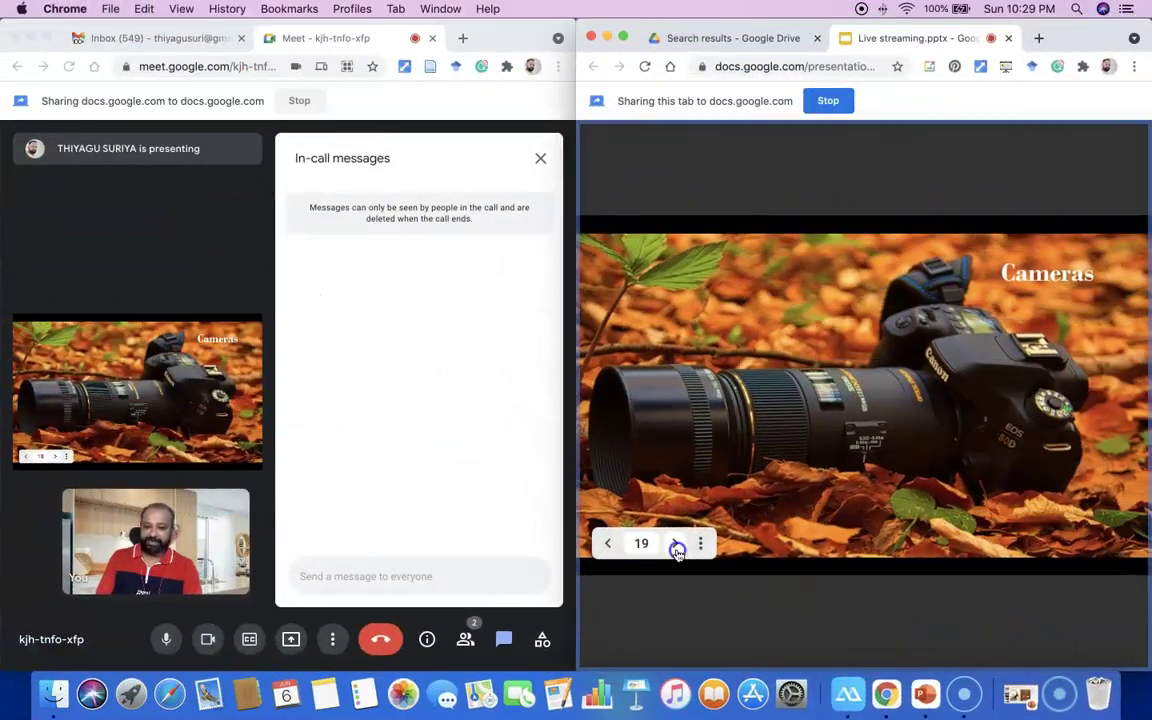
{"action": "left_click", "coordinate": [676, 545]}
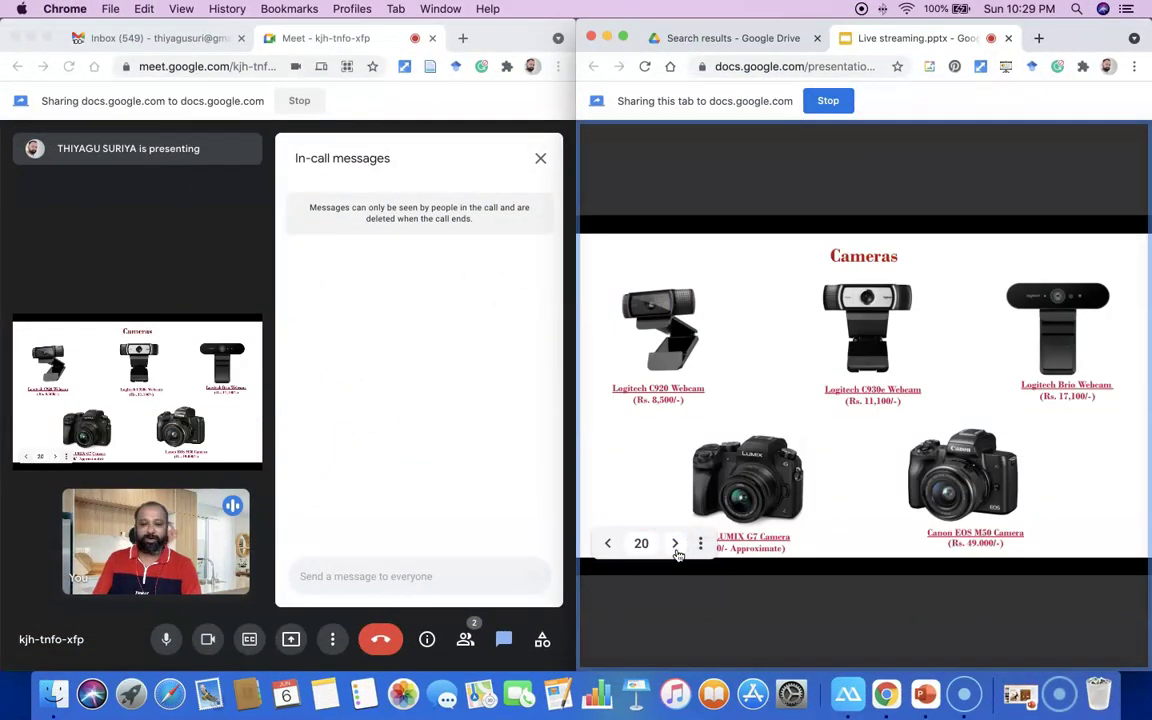
{"action": "left_click", "coordinate": [676, 547]}
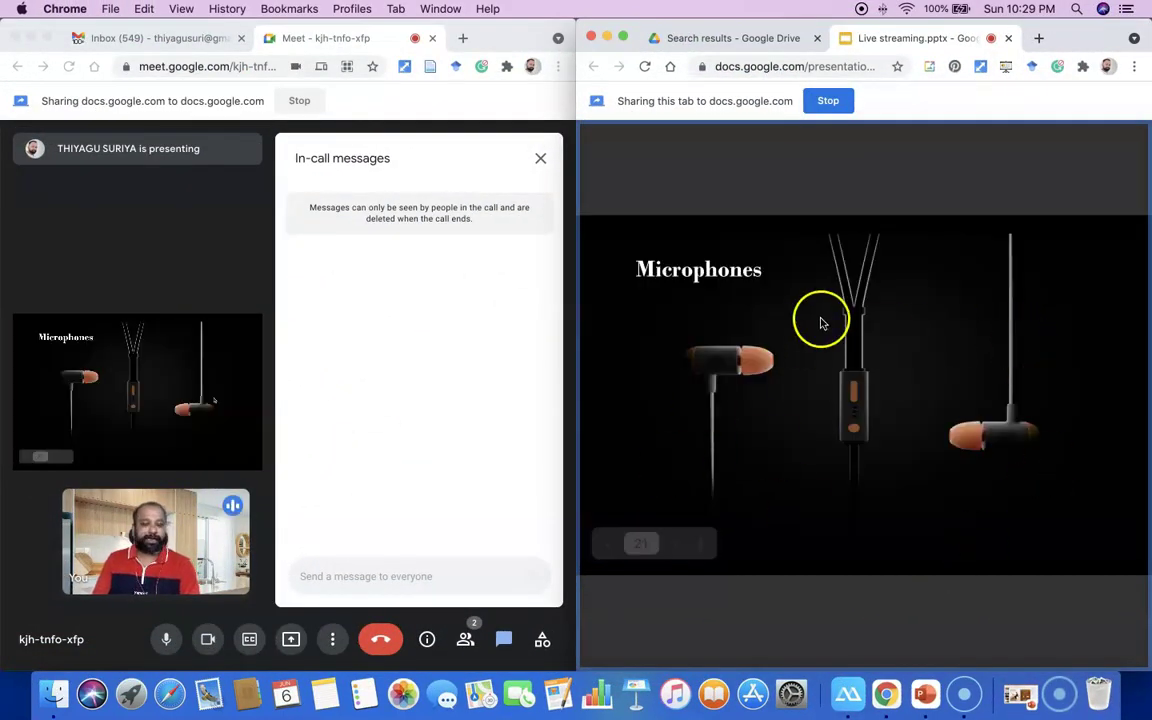
{"action": "left_click", "coordinate": [671, 545]}
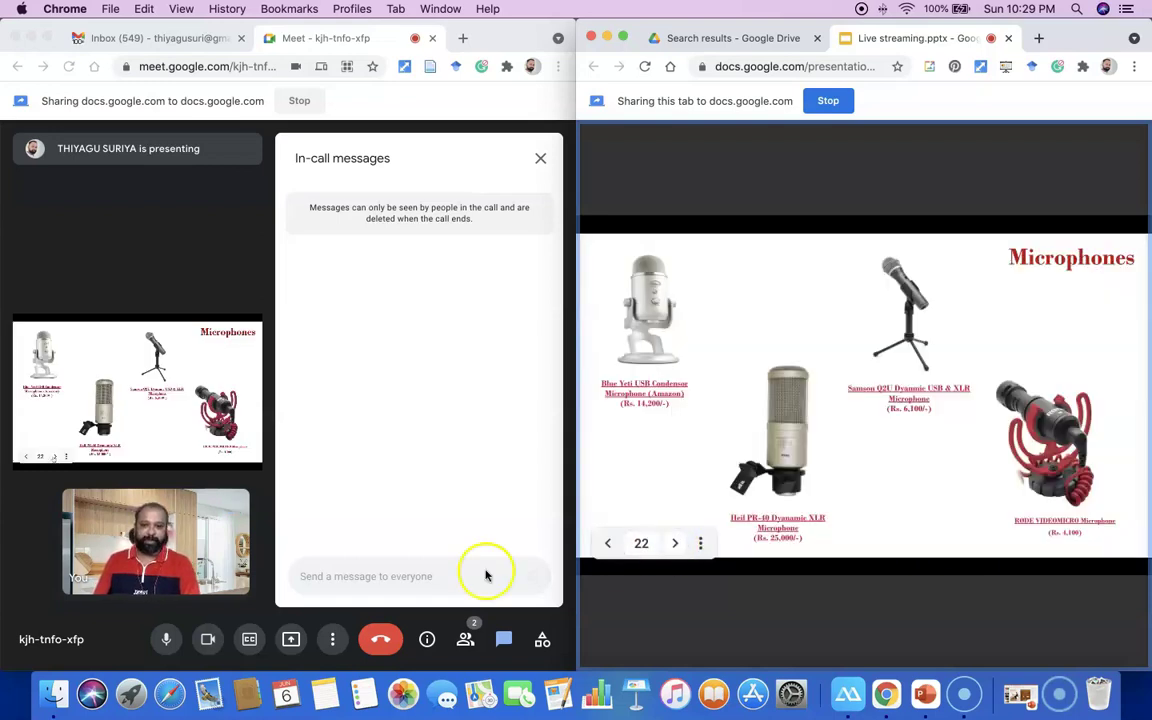
{"action": "left_click", "coordinate": [398, 574]}
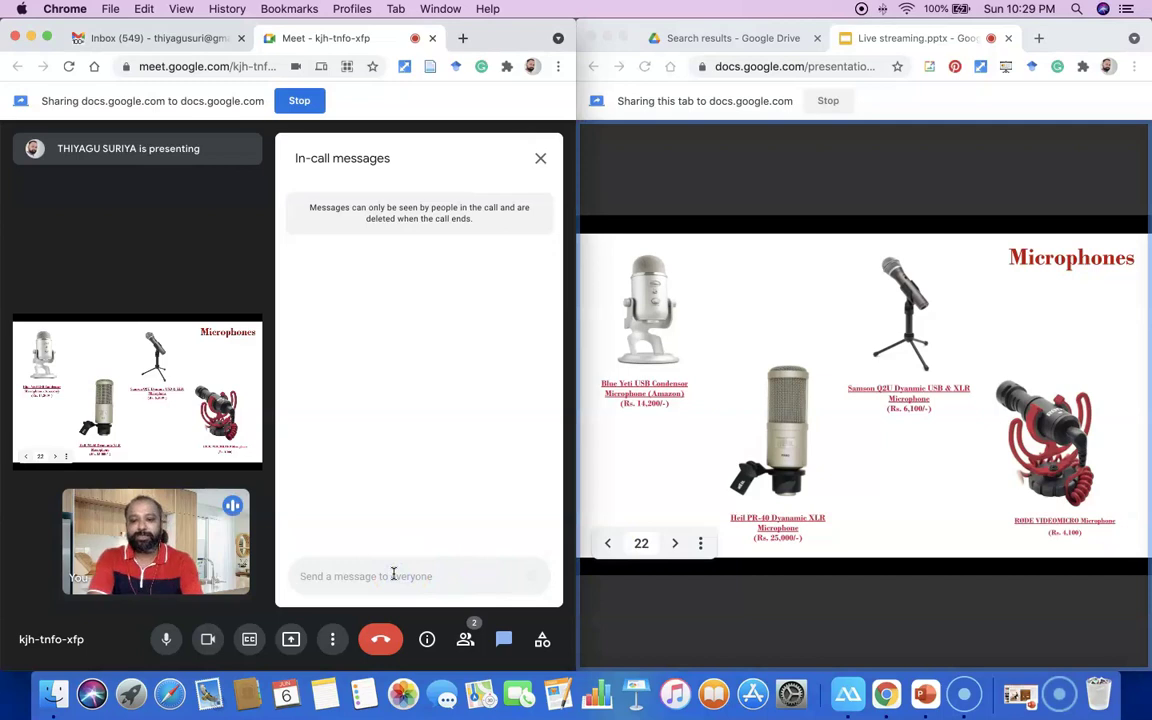
Send 'how do you feel?' to everyone in the chat, then advance the deck one slide.
{"action": "type", "text": "how do you feel?"}
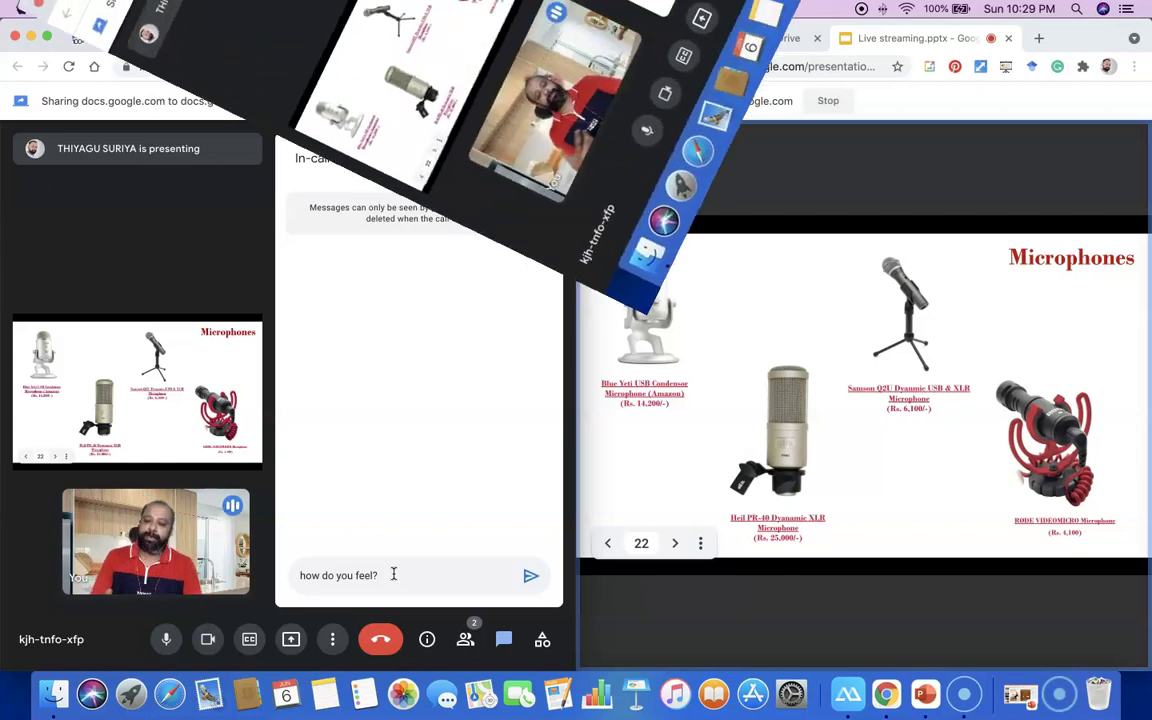
{"action": "key", "text": "Return"}
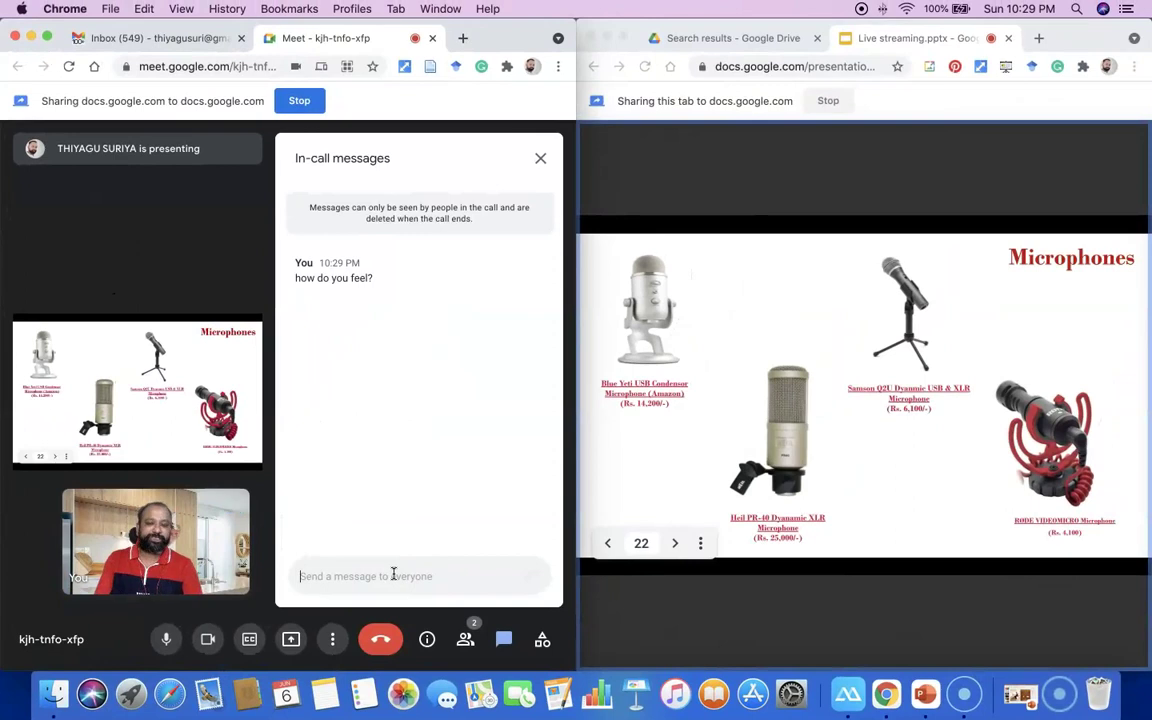
{"action": "left_click", "coordinate": [675, 543]}
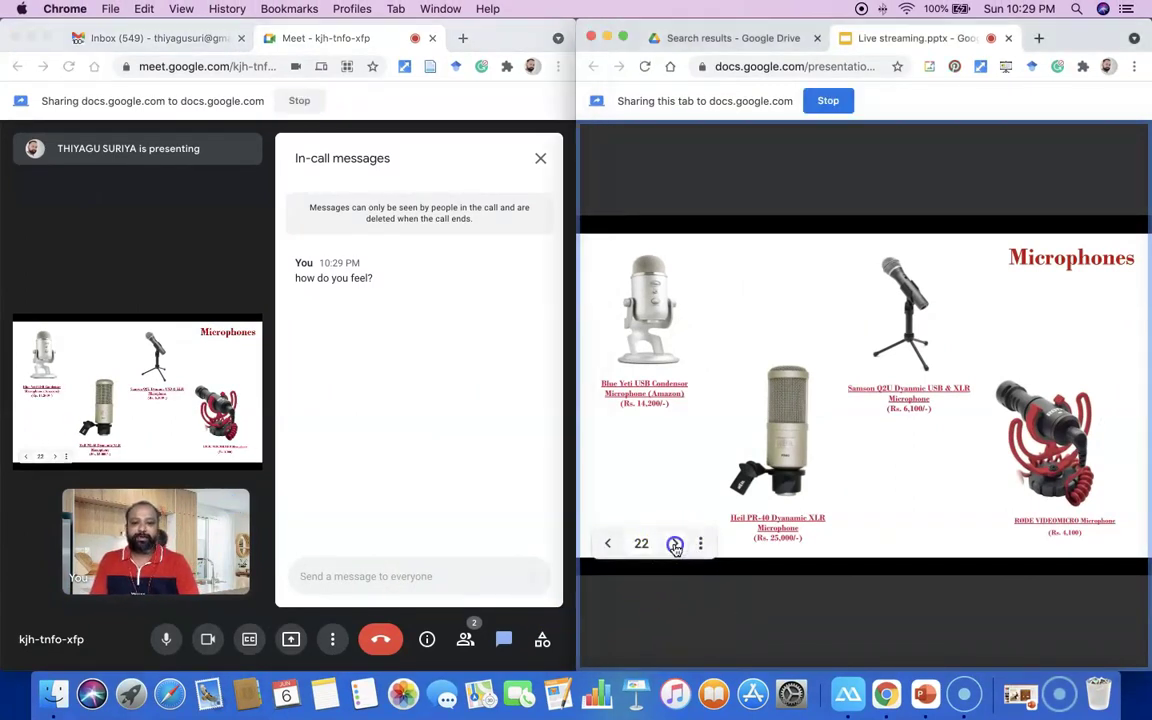
{"action": "left_click", "coordinate": [675, 545]}
Advance to slide 24, Lights, and close the in-call messages panel.
{"action": "left_click", "coordinate": [675, 545]}
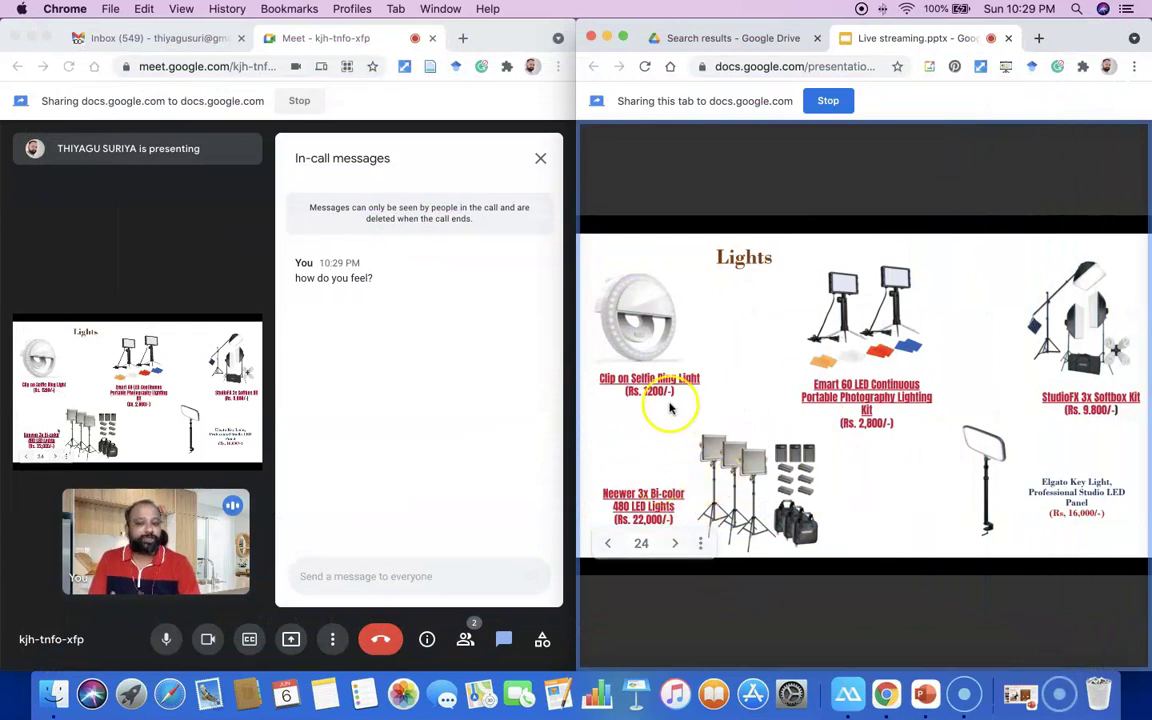
{"action": "left_click", "coordinate": [541, 157]}
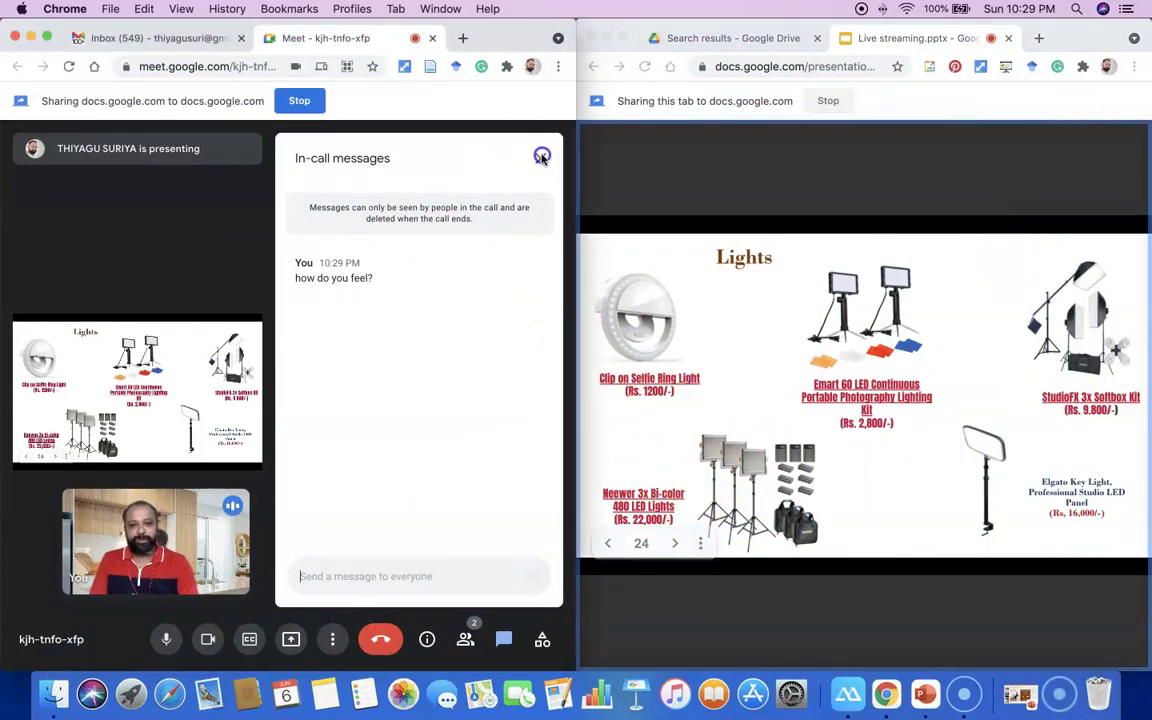
{"action": "left_click", "coordinate": [541, 161]}
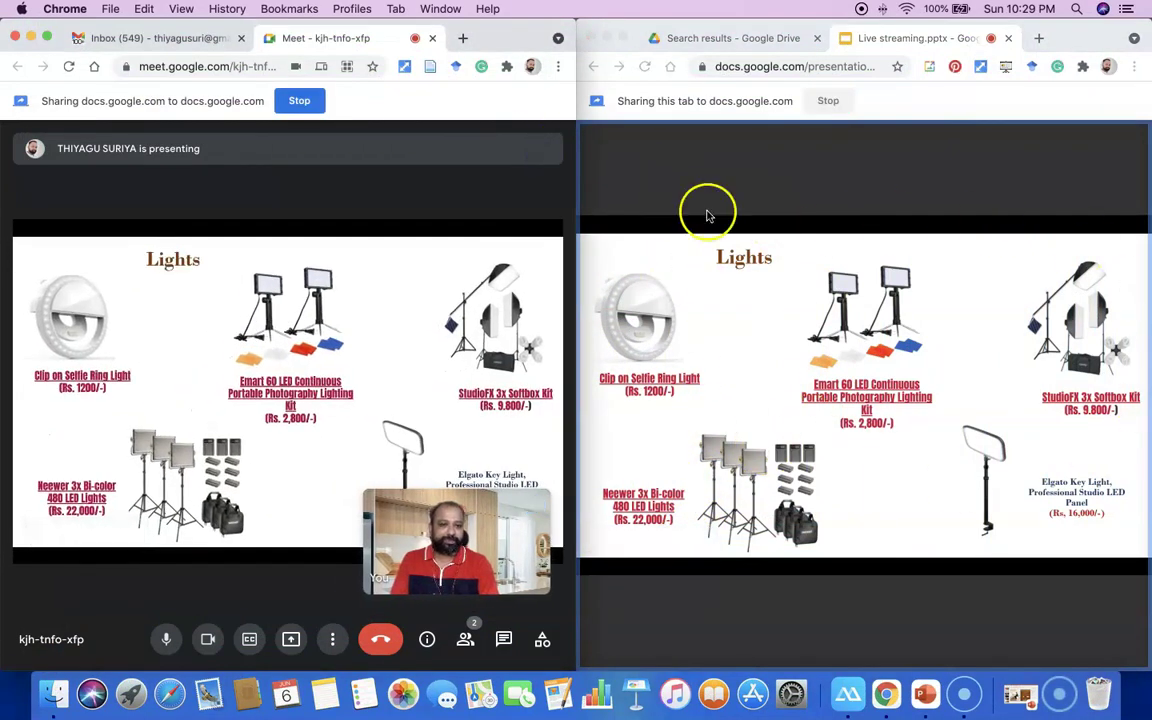
Advance to slide 25, Other Equipment, and stop sharing the presentation tab.
{"action": "left_click", "coordinate": [845, 176]}
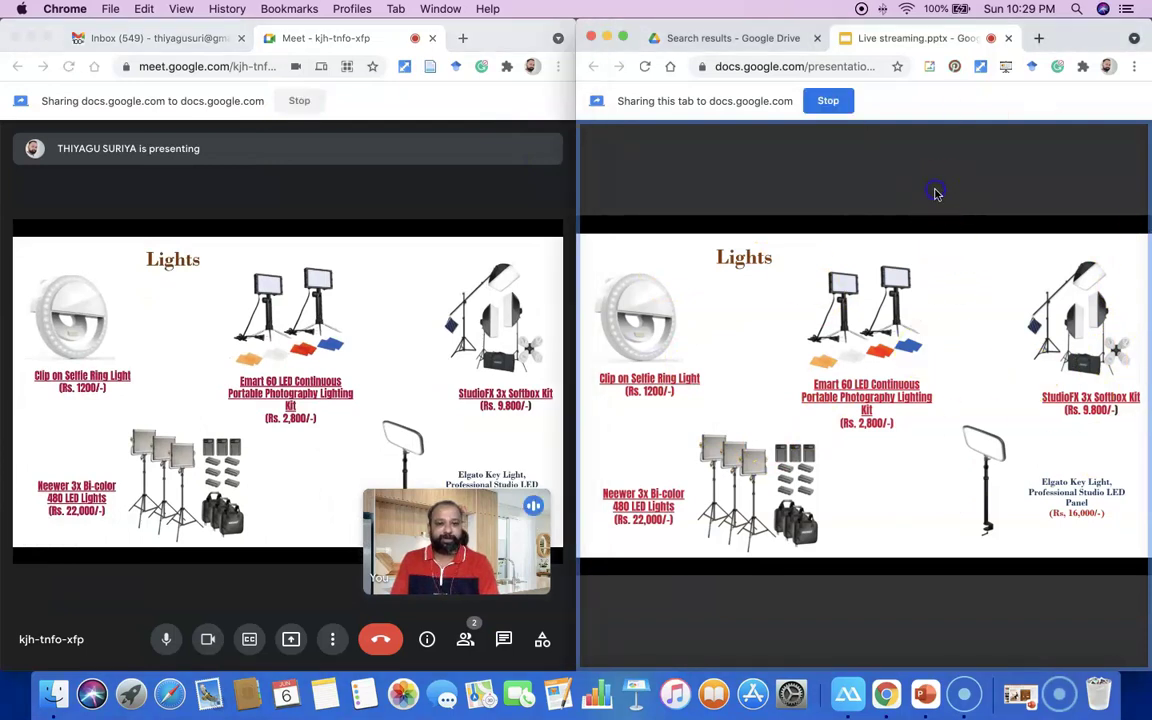
{"action": "mouse_move", "coordinate": [669, 584]}
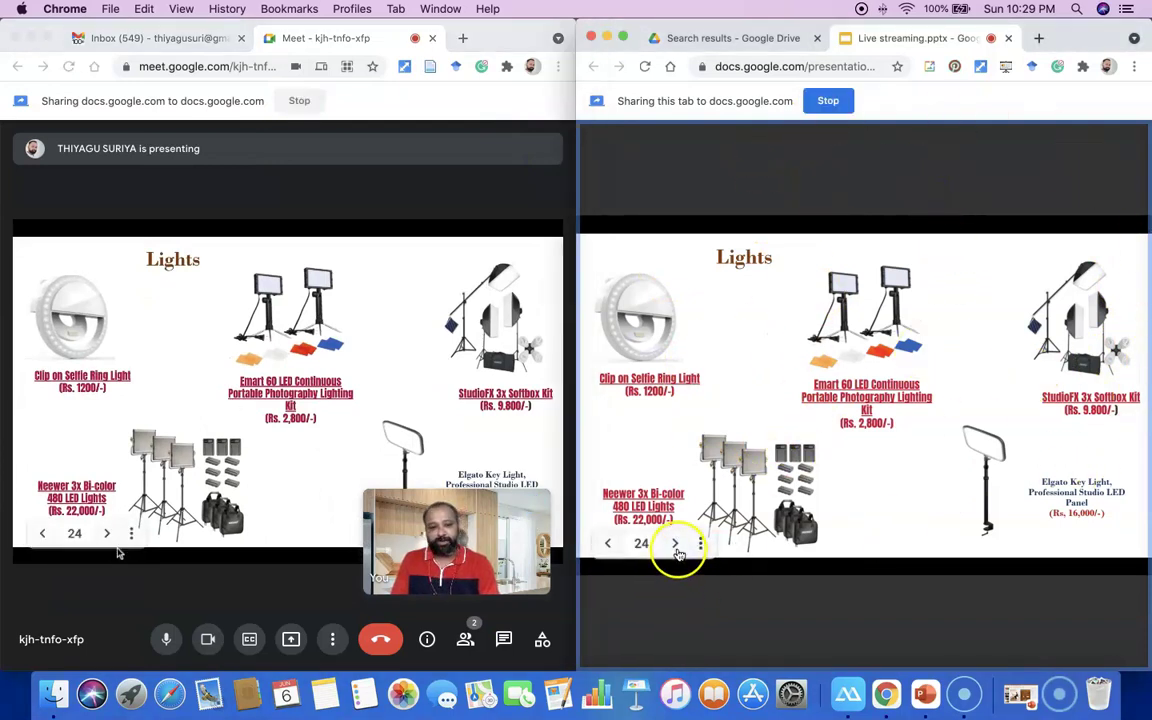
{"action": "left_click", "coordinate": [676, 545]}
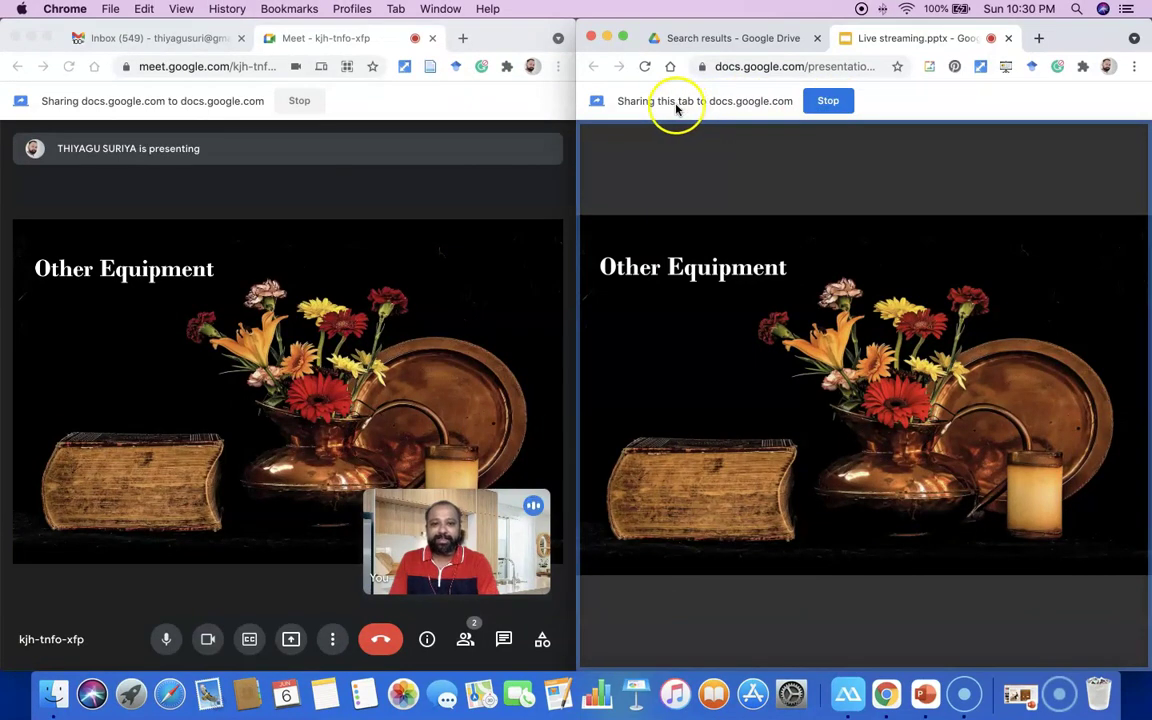
{"action": "left_click", "coordinate": [826, 102]}
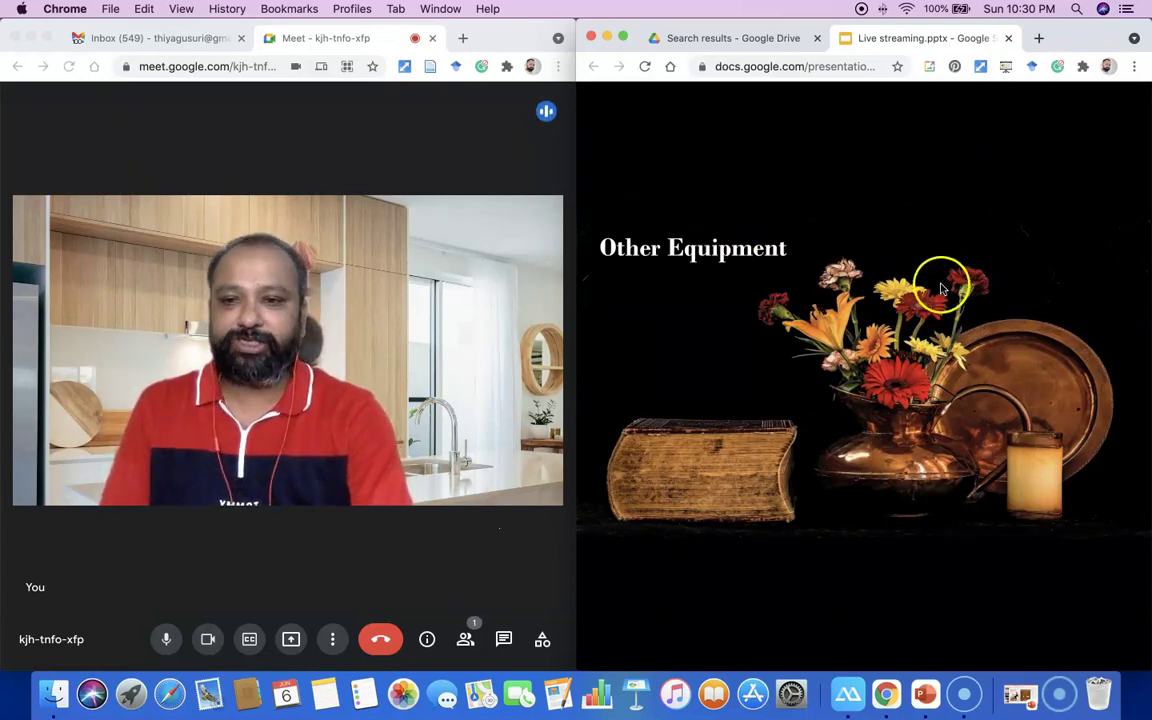
Advance to slide 26 and make the presentation window full screen.
{"action": "mouse_move", "coordinate": [643, 558]}
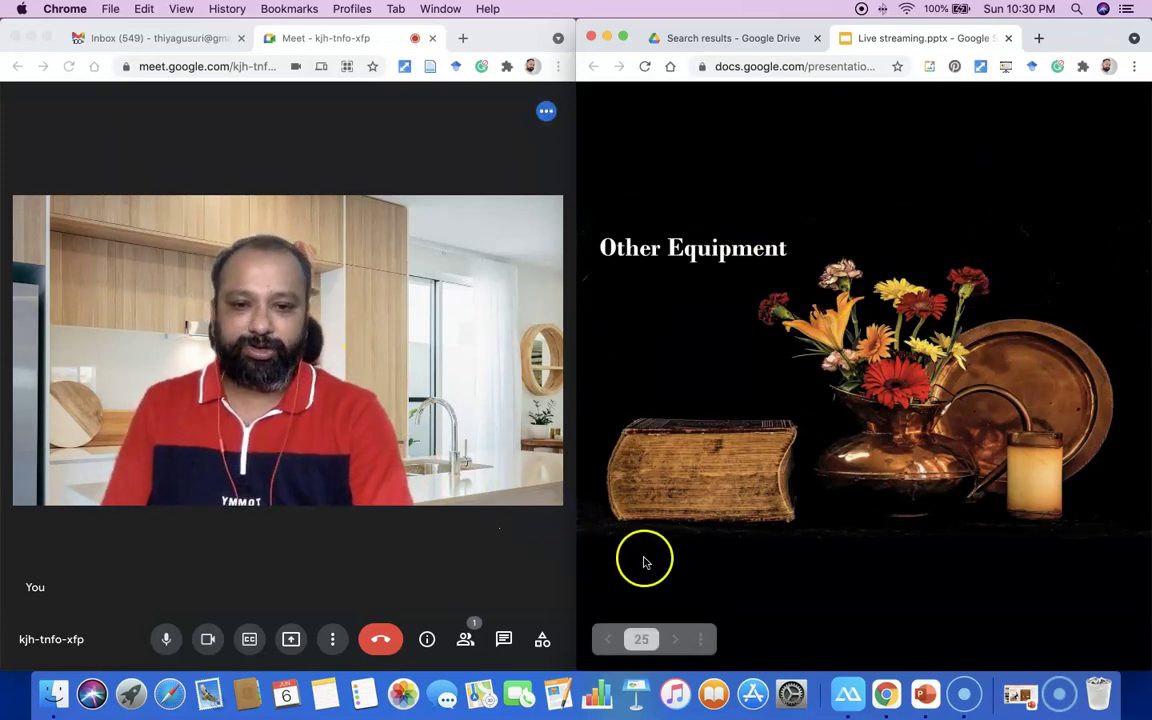
{"action": "left_click", "coordinate": [670, 640]}
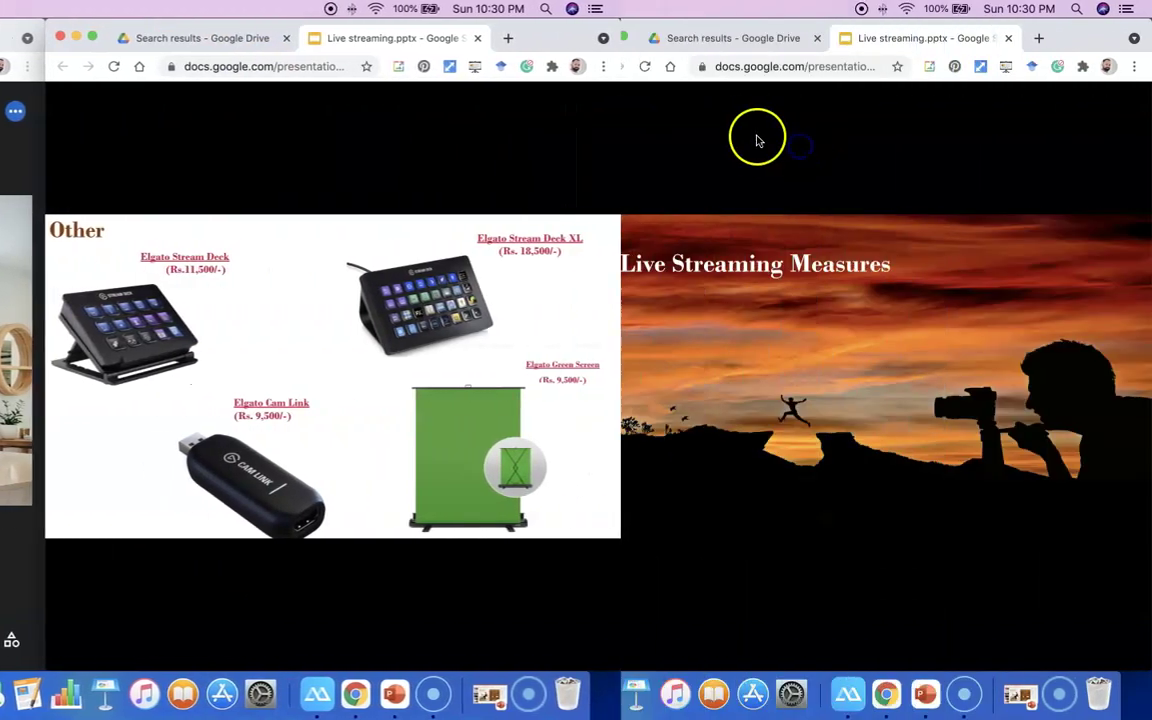
{"action": "right_click", "coordinate": [758, 136]}
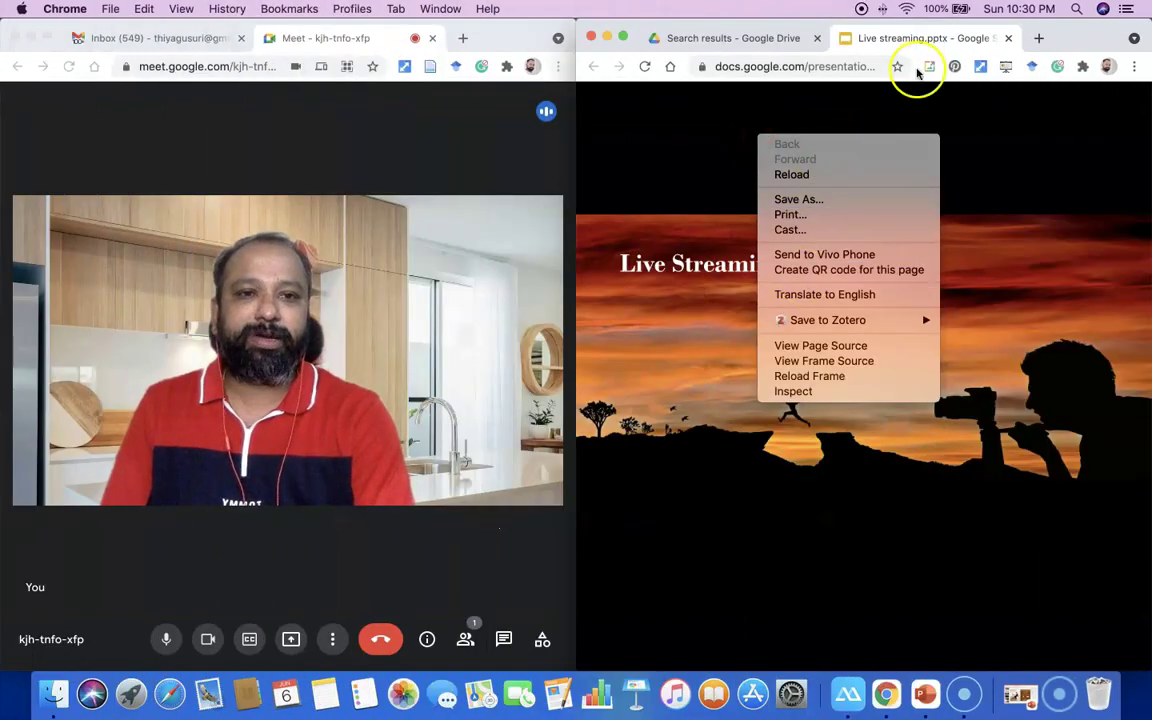
{"action": "left_click", "coordinate": [622, 37]}
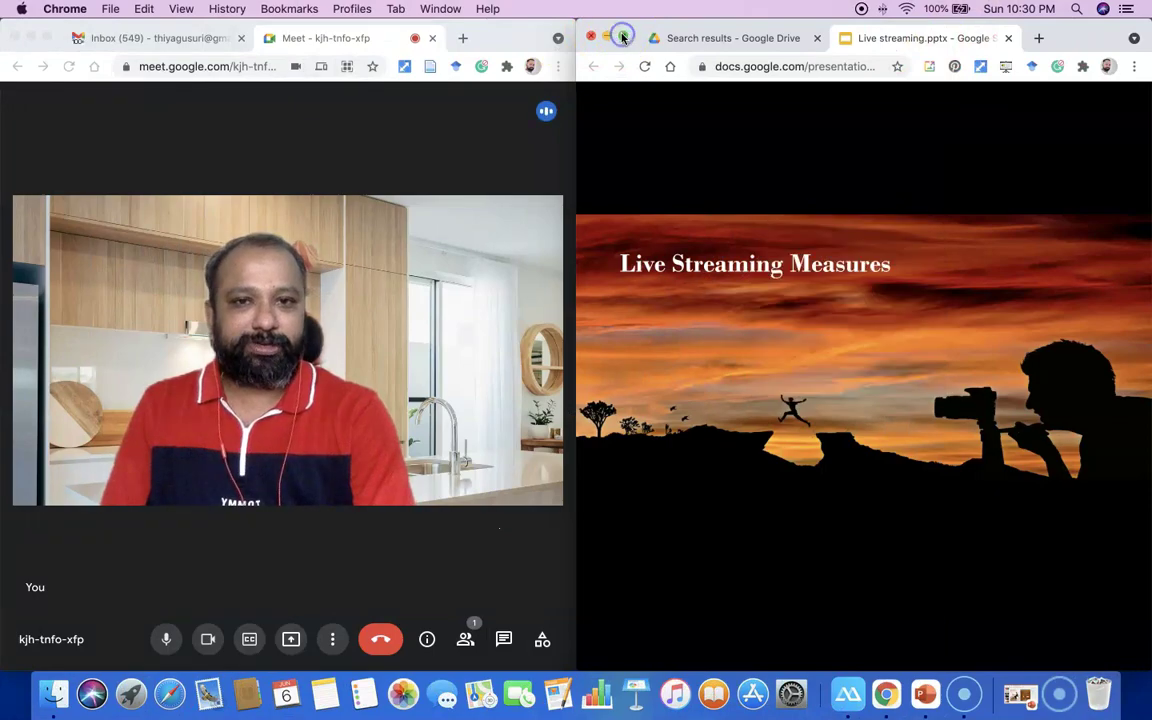
{"action": "left_click", "coordinate": [622, 37]}
Advance to slide 28, Video Resolution, and exit presentation mode back to the editor.
{"action": "right_click", "coordinate": [418, 128]}
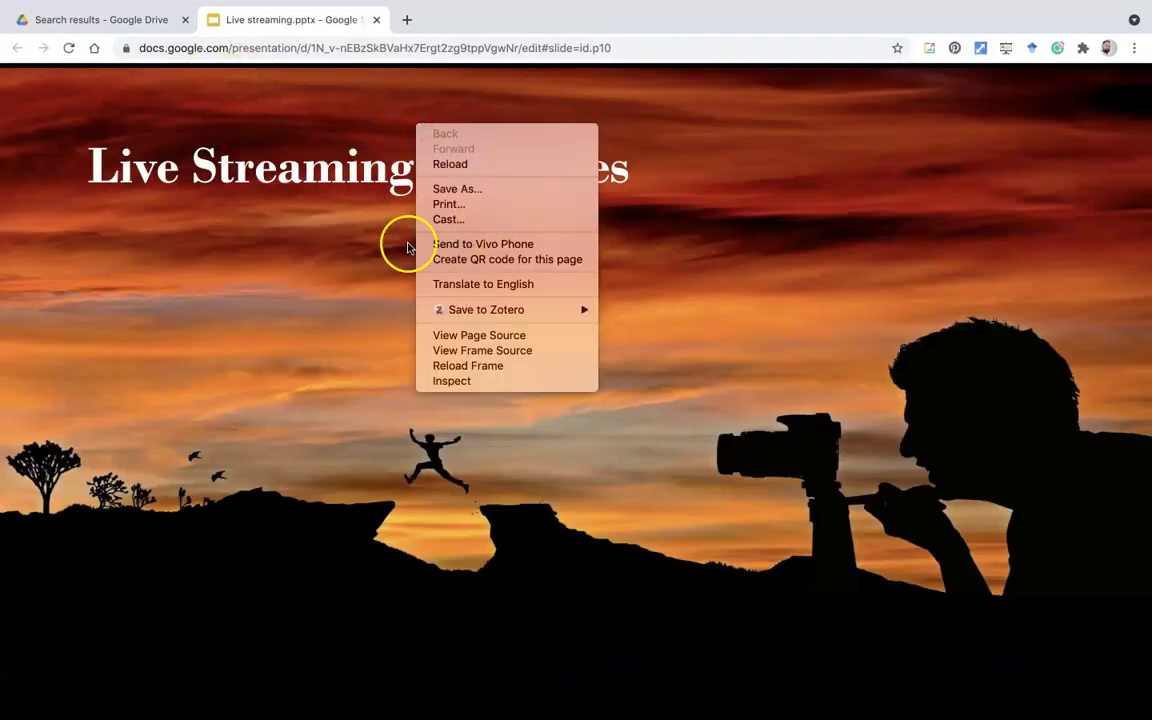
{"action": "left_click", "coordinate": [310, 140]}
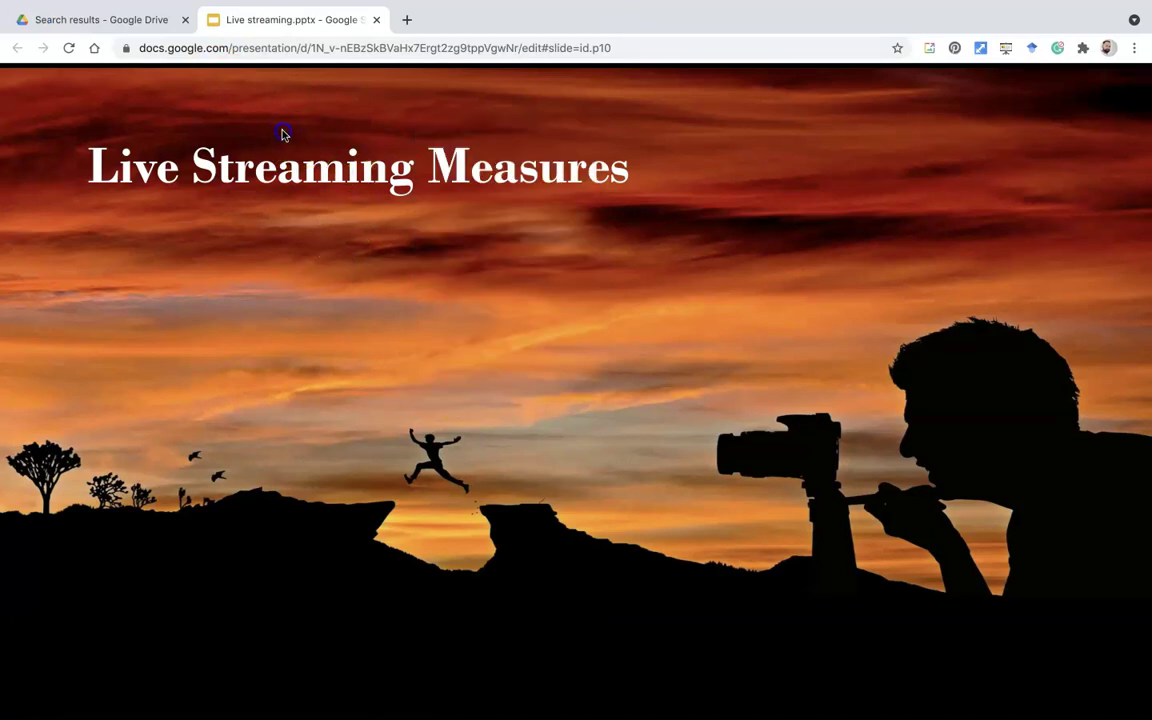
{"action": "key", "text": "Right"}
{"action": "left_click", "coordinate": [219, 108]}
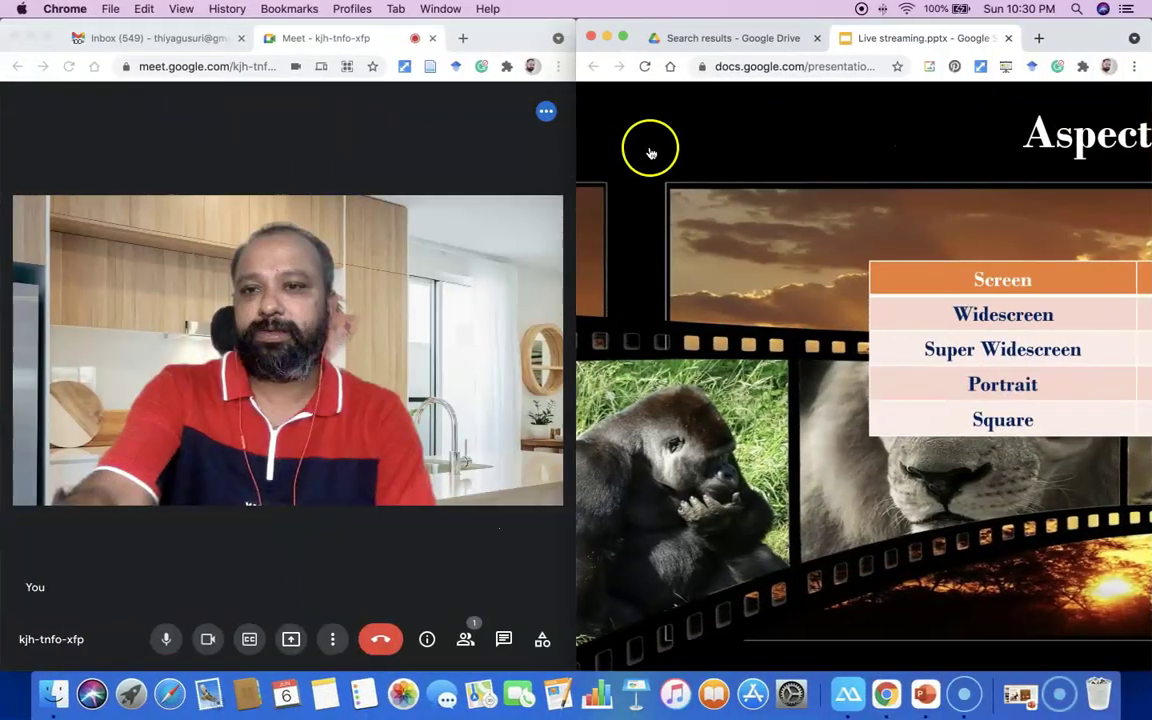
{"action": "key", "text": "Escape"}
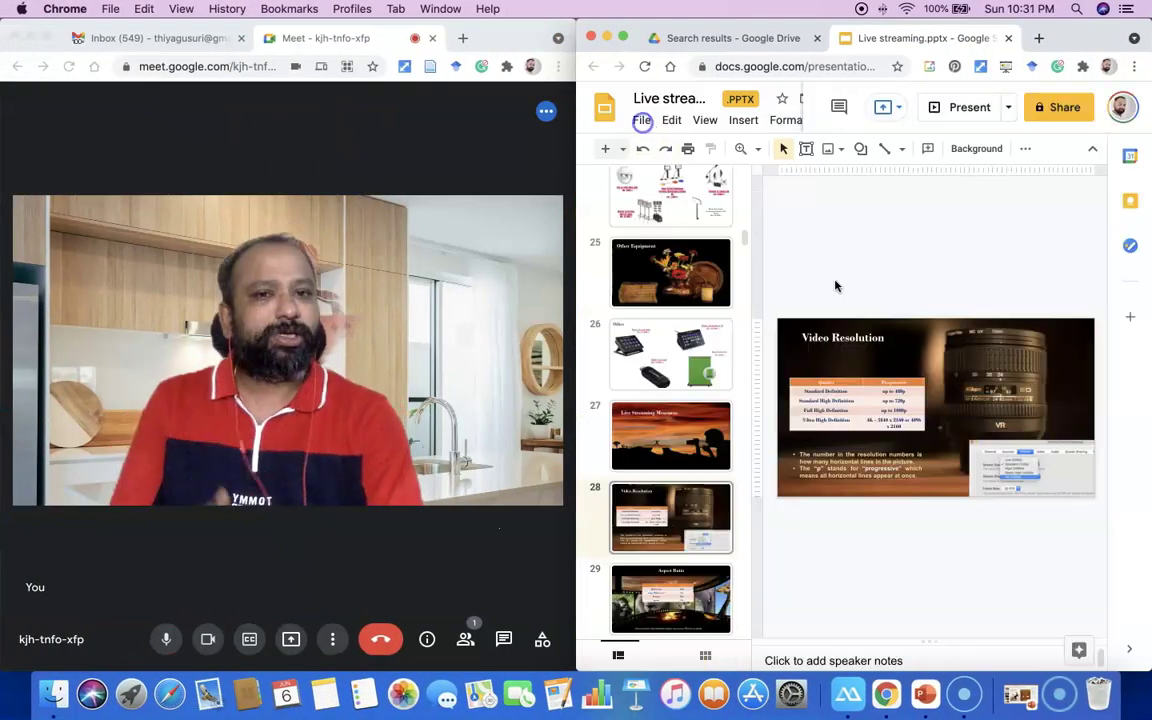